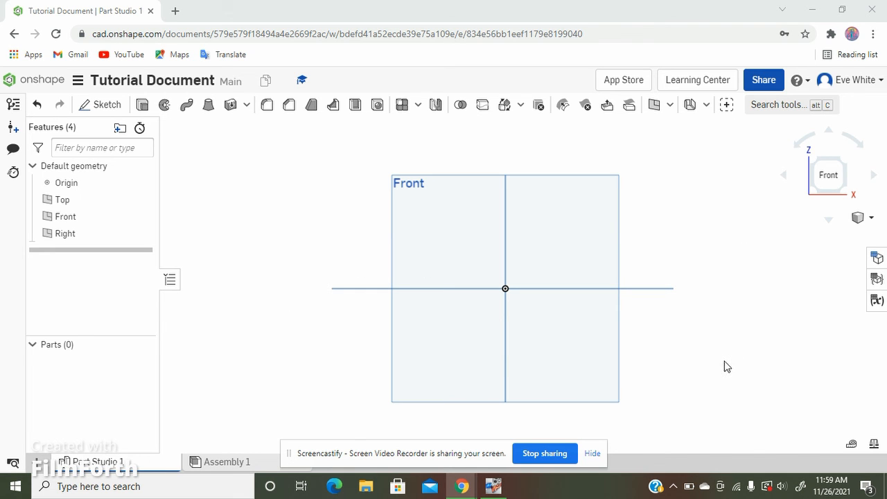
Step: Sketch a corner rectangle about 3.62 by 2.85 in around the origin on the Front plane and finish the sketch
right_click_drag(713, 378, 658, 173)
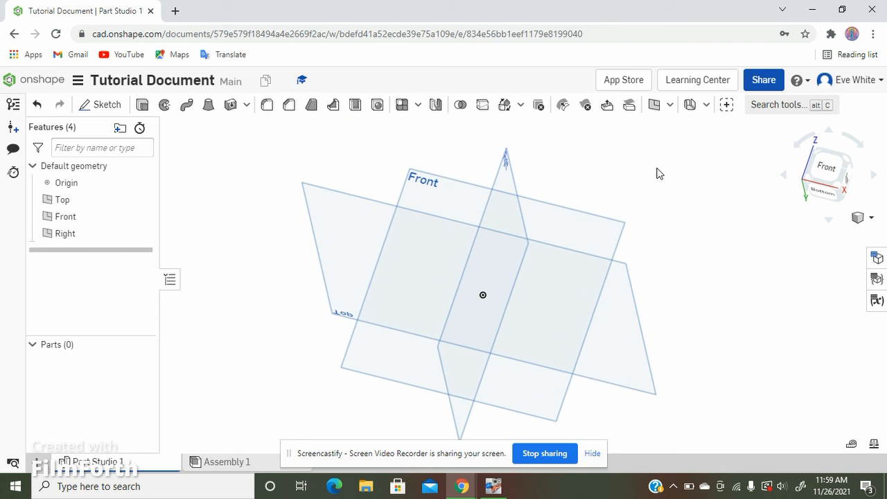
left_click(570, 231)
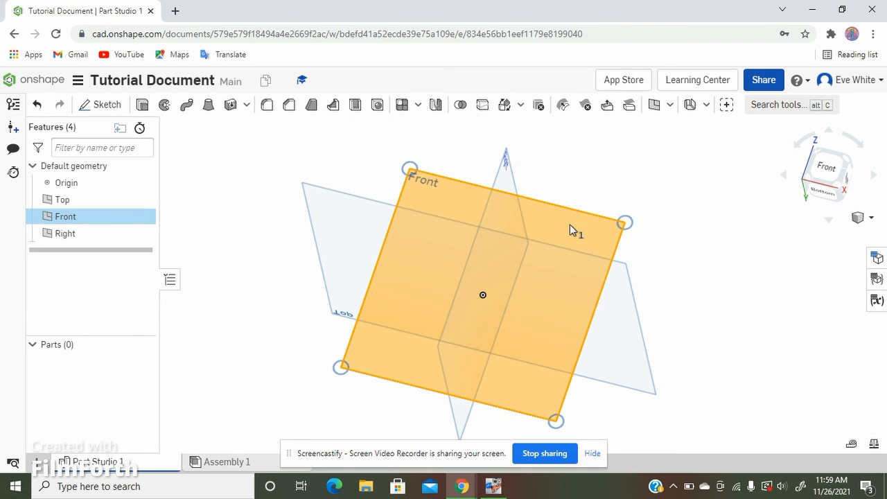
left_click(821, 194)
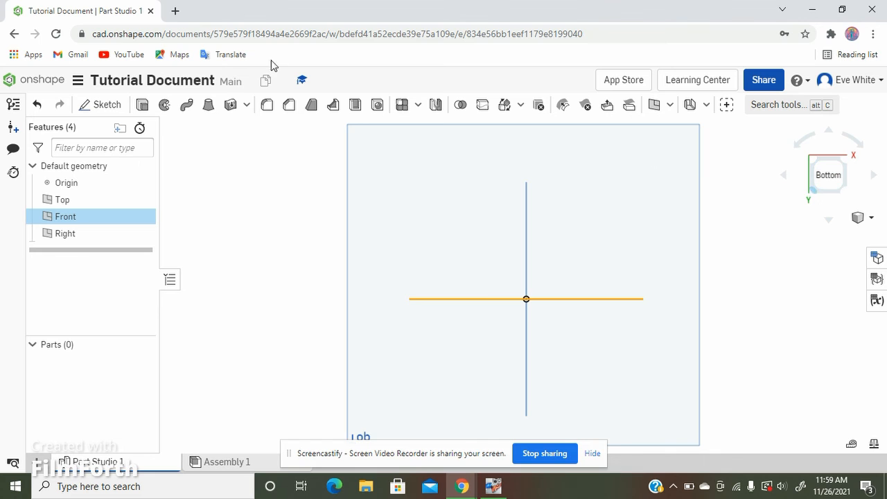
left_click(689, 224)
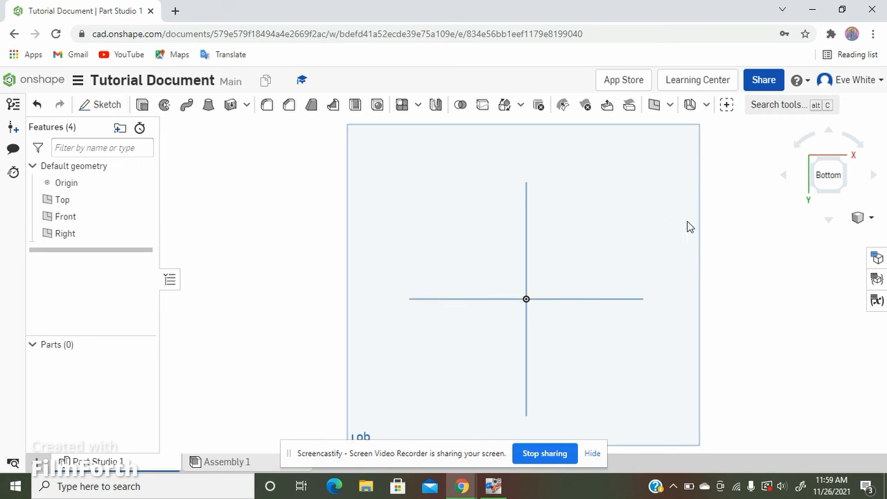
key("shift+s")
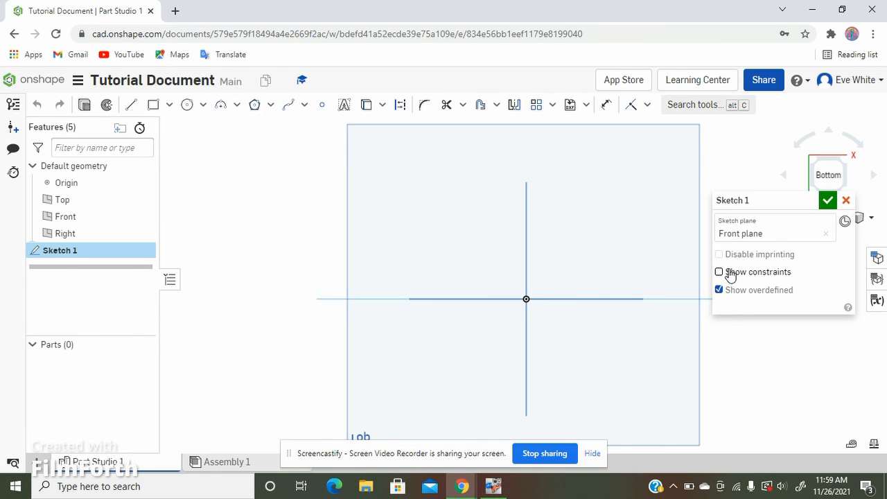
right_click_drag(707, 270, 672, 290)
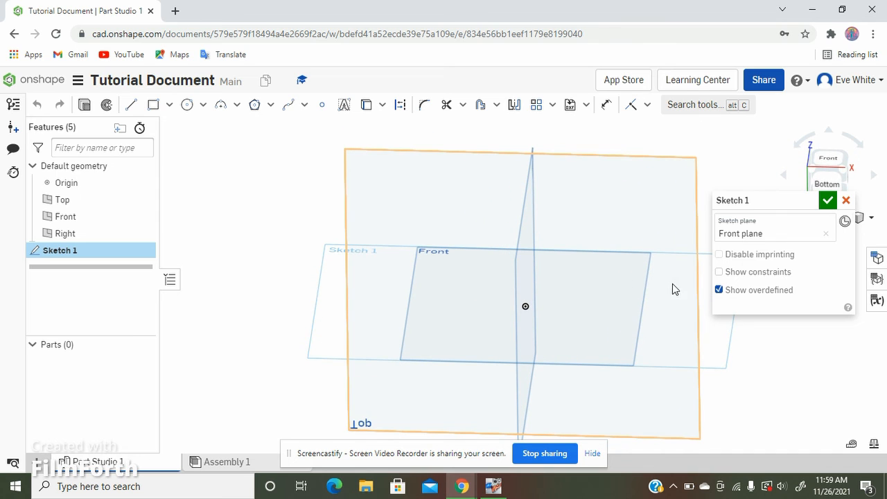
left_click(153, 106)
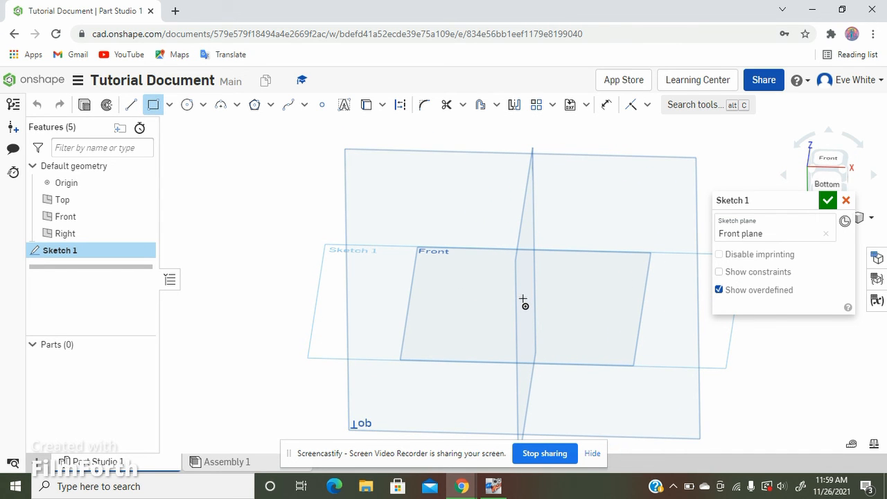
left_click(458, 279)
left_click(589, 336)
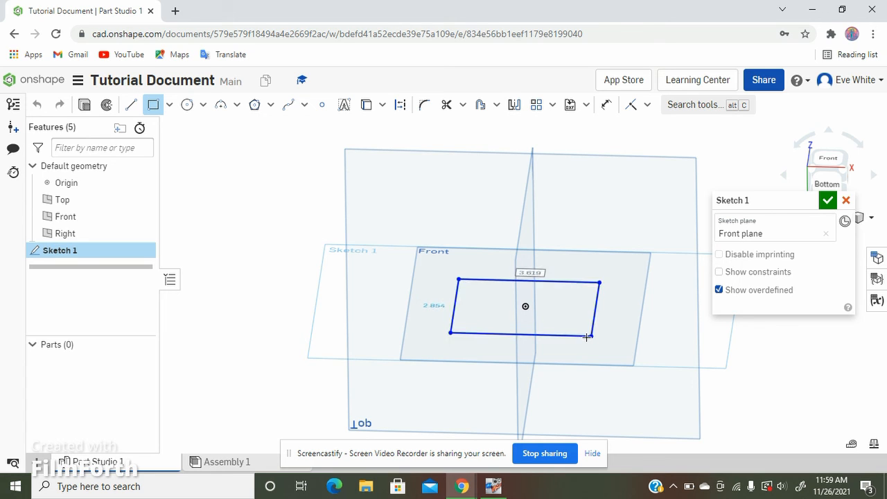
left_click(827, 201)
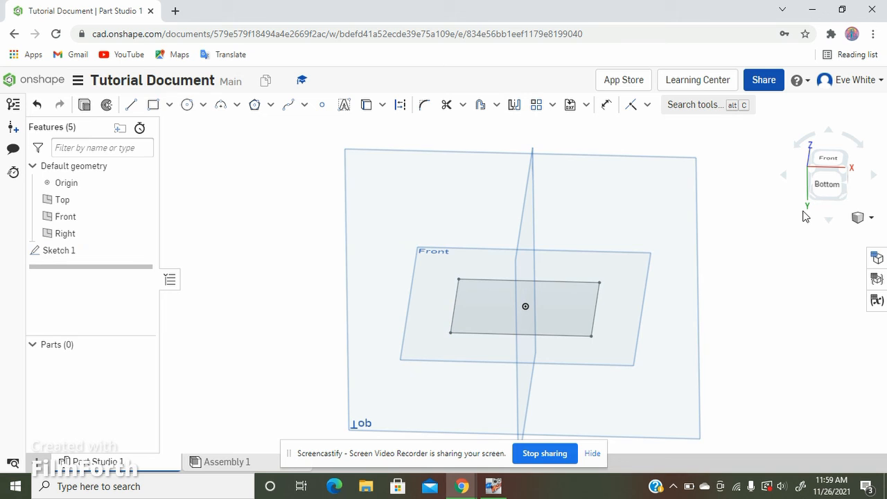
Step: Extrude the rectangle region as a new solid with a blind depth of 2 in
left_click(558, 314)
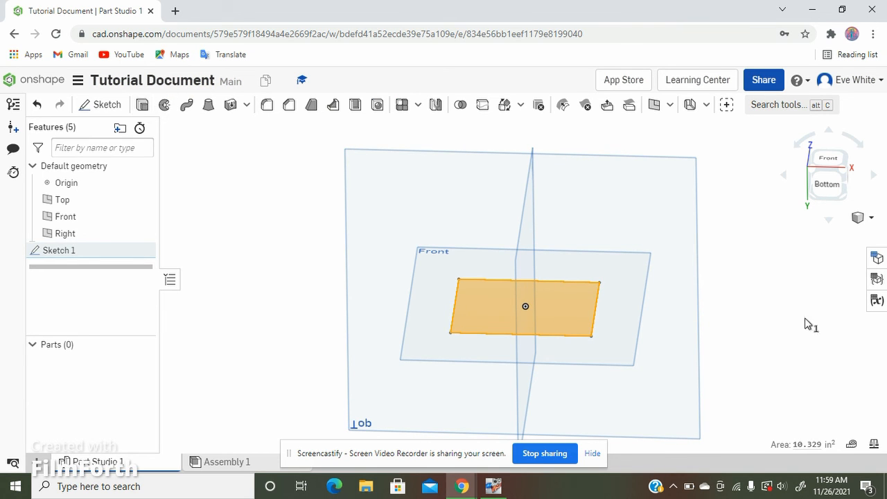
key("shift+e")
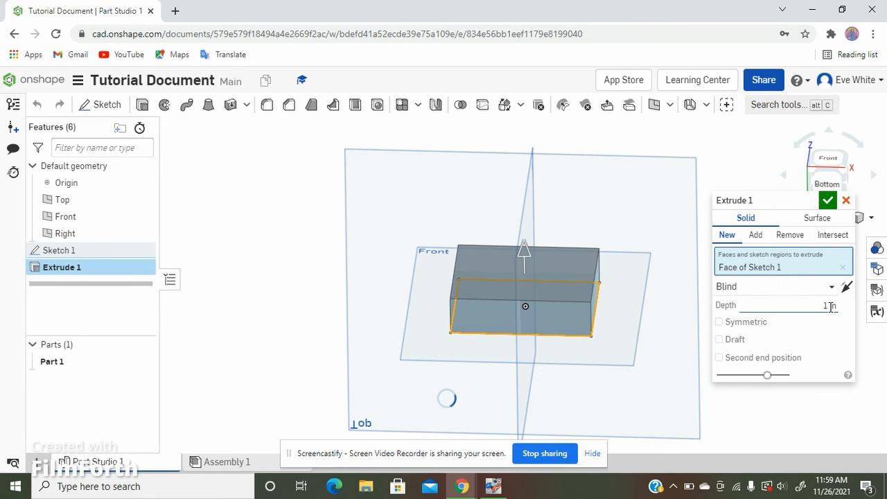
left_click(830, 306)
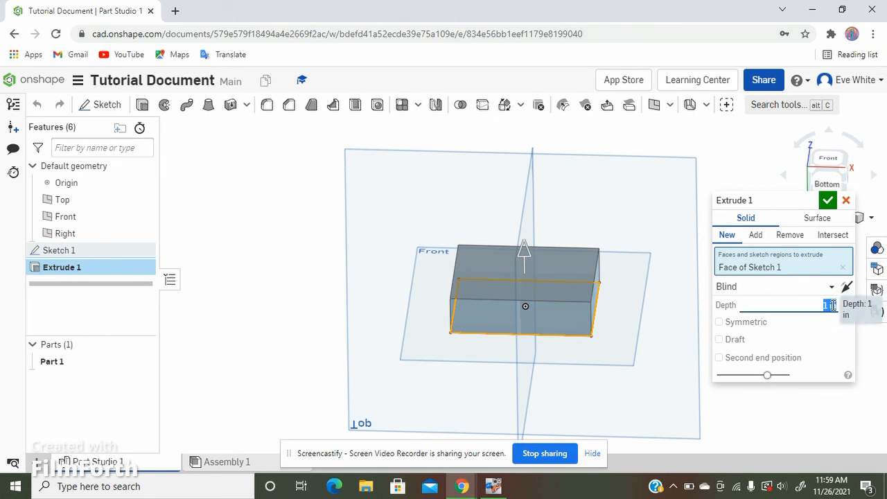
key("BackSpace")
type("2")
key("Return")
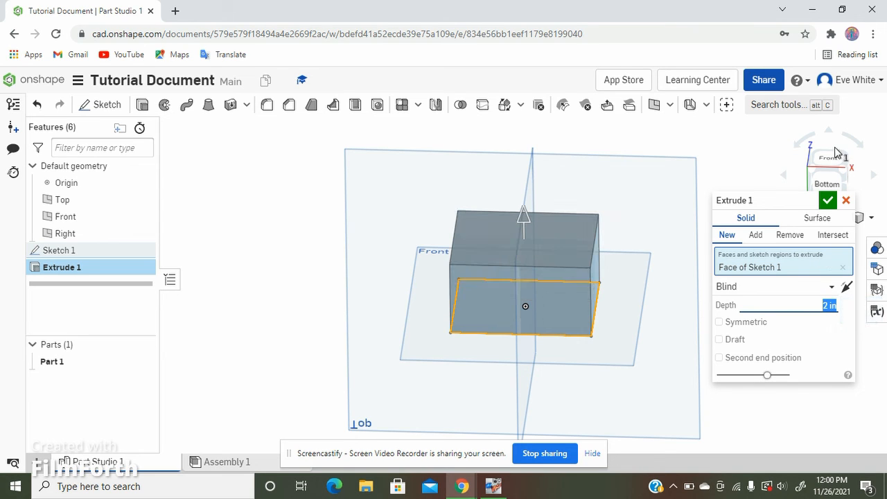
left_click(826, 201)
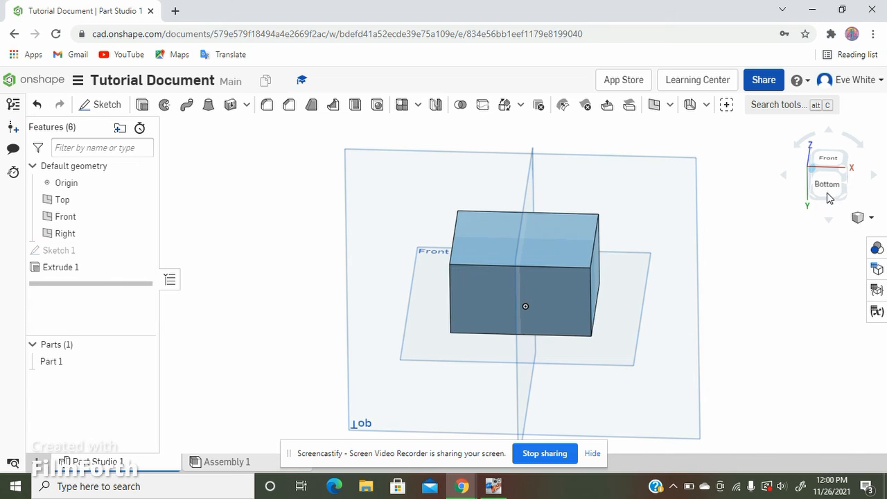
Step: Start a sketch on the Top plane, viewed from the bottom, and project the outline of the block's bottom face into it
left_click(831, 189)
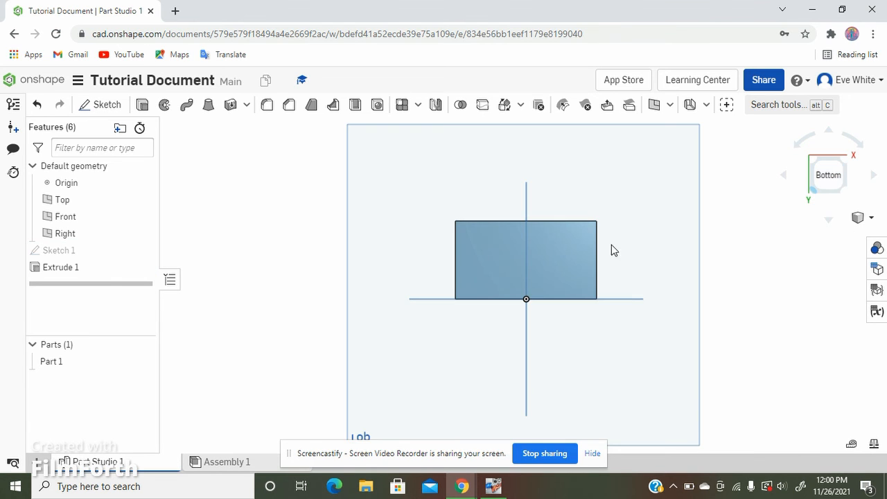
scroll(561, 261, "up", 3)
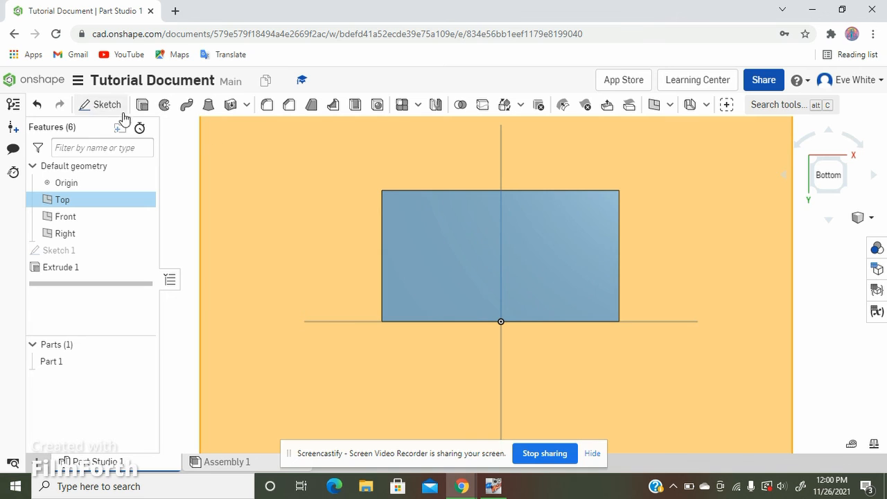
left_click(97, 105)
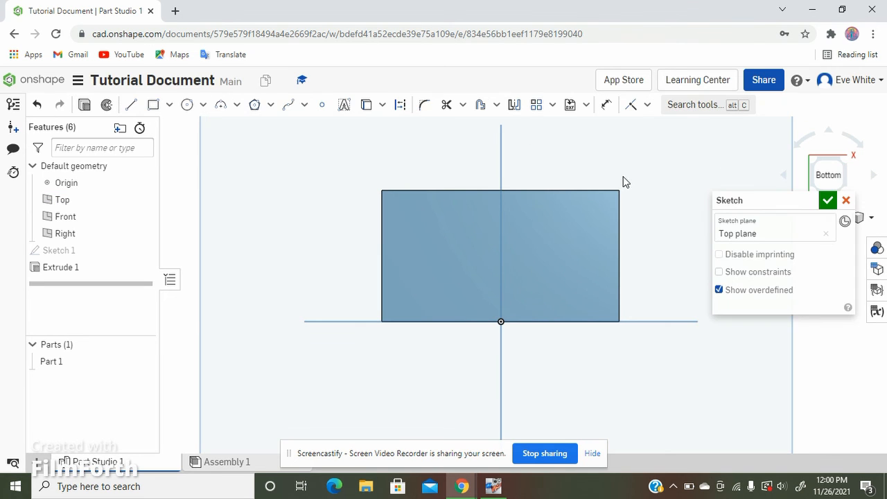
left_click(130, 105)
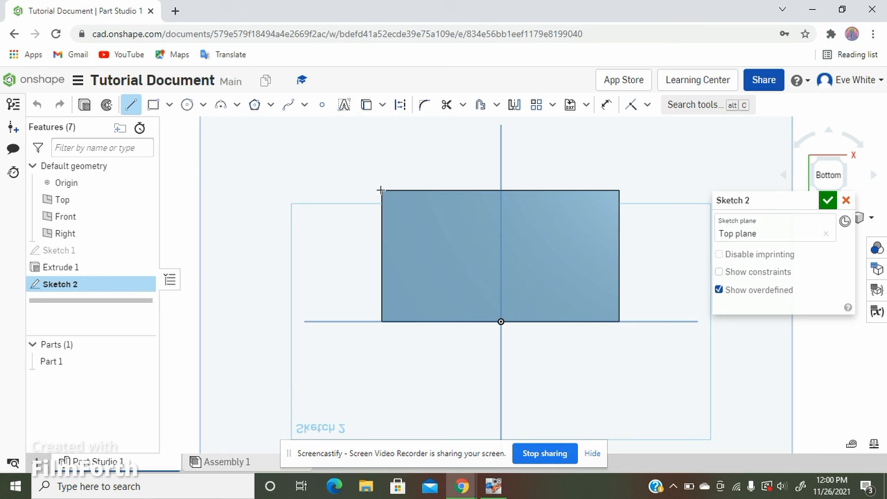
left_click(366, 105)
left_click(406, 202)
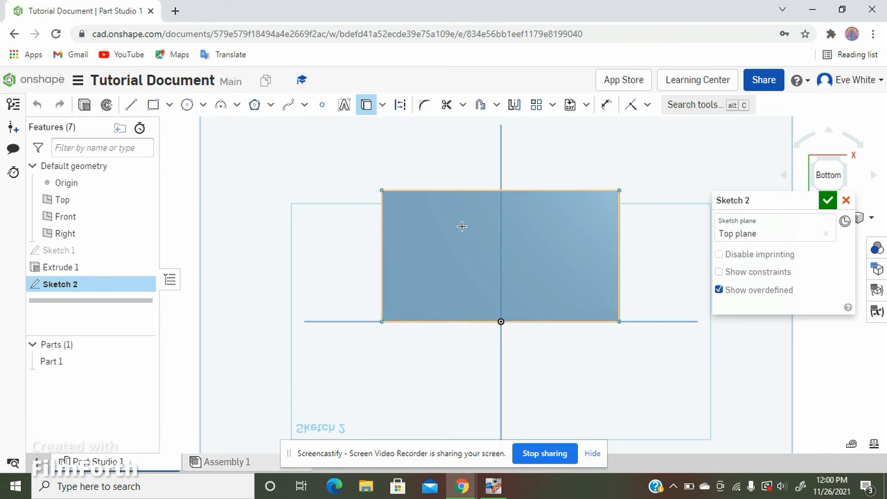
left_click(461, 227)
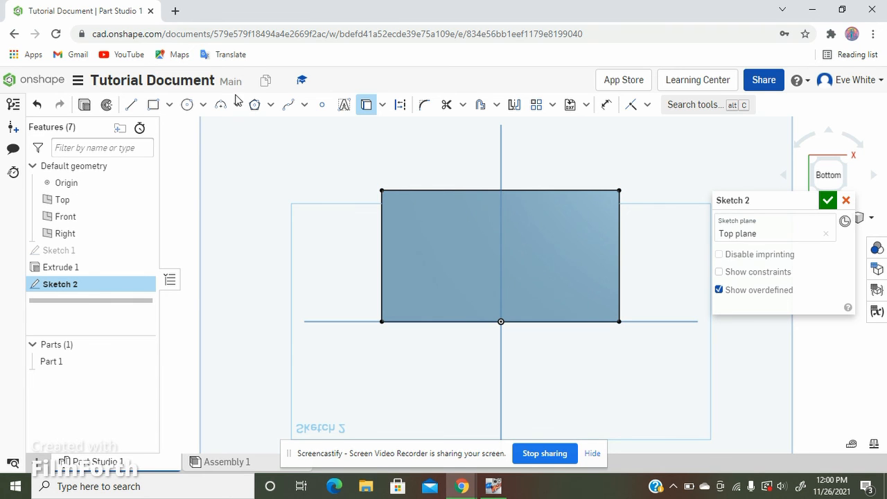
Step: Draw a horizontal line about 0.5 in long outward from the upper-left corner of the projected outline
left_click(130, 105)
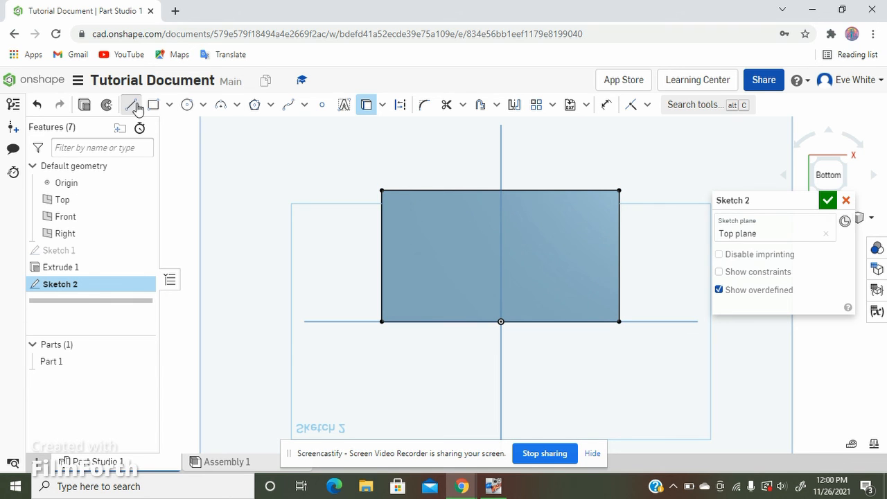
left_click(382, 190)
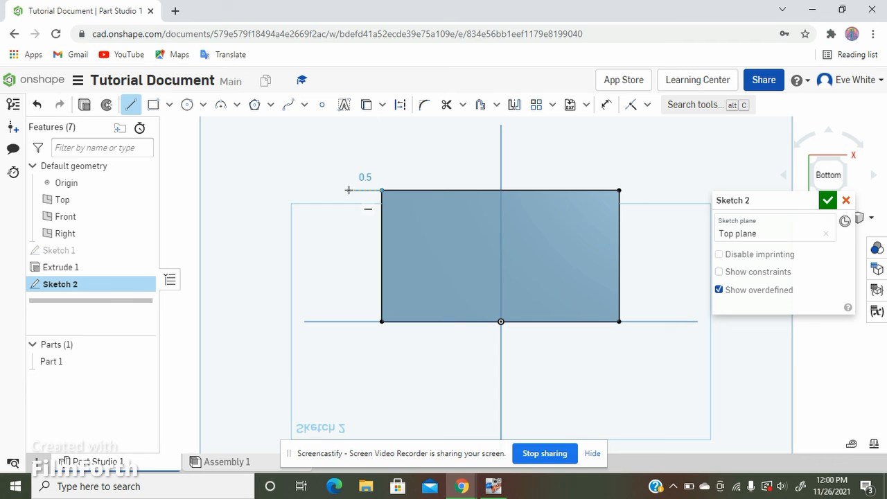
left_click(348, 190)
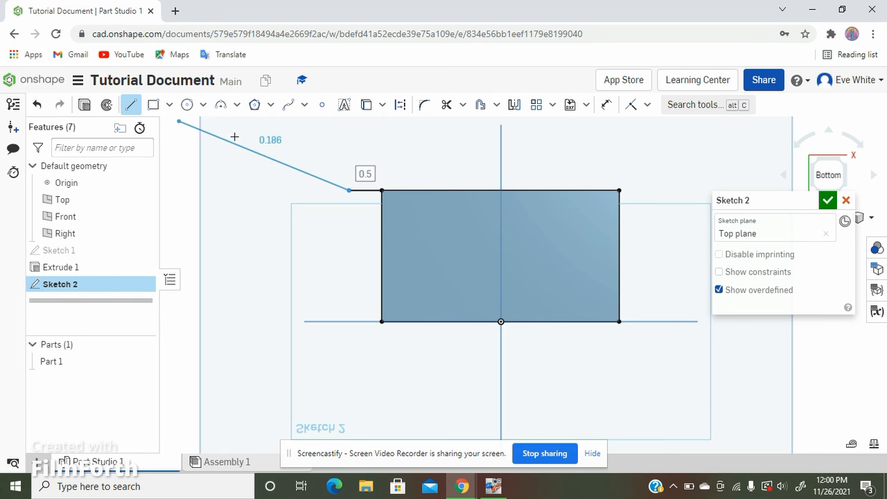
right_click(260, 156)
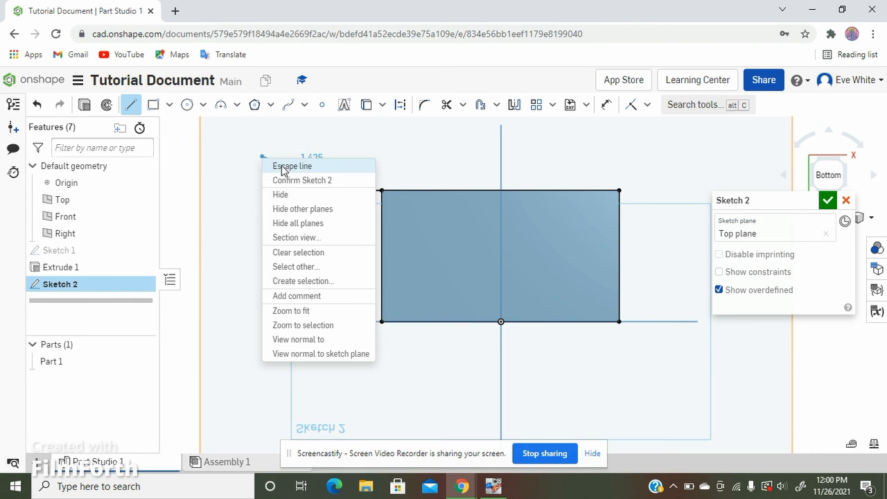
left_click(282, 167)
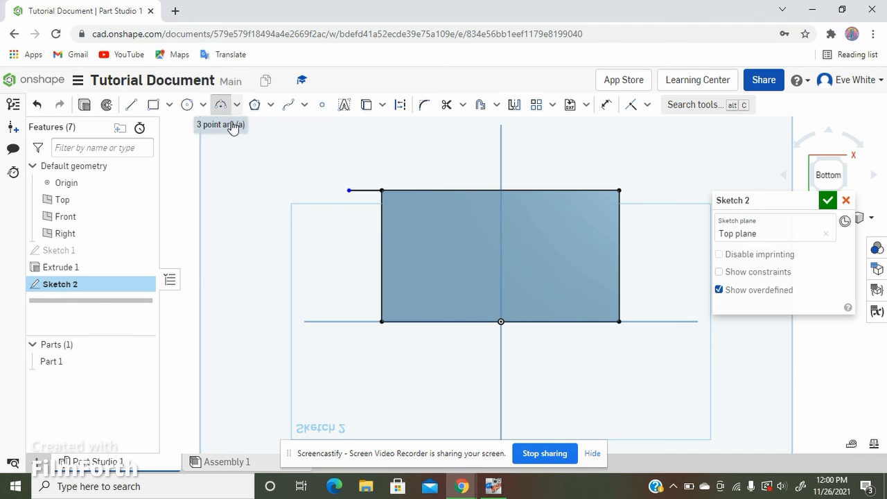
Step: Draw two connected three-point arcs down from the line's outer end, curving inward at about 0.59 in radius and outward at about 0.53 in
left_click(221, 105)
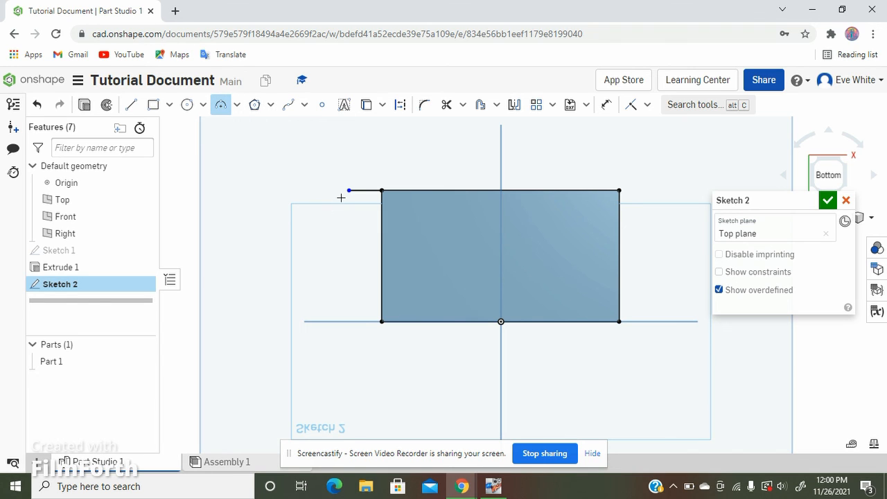
left_click(347, 243)
left_click(359, 217)
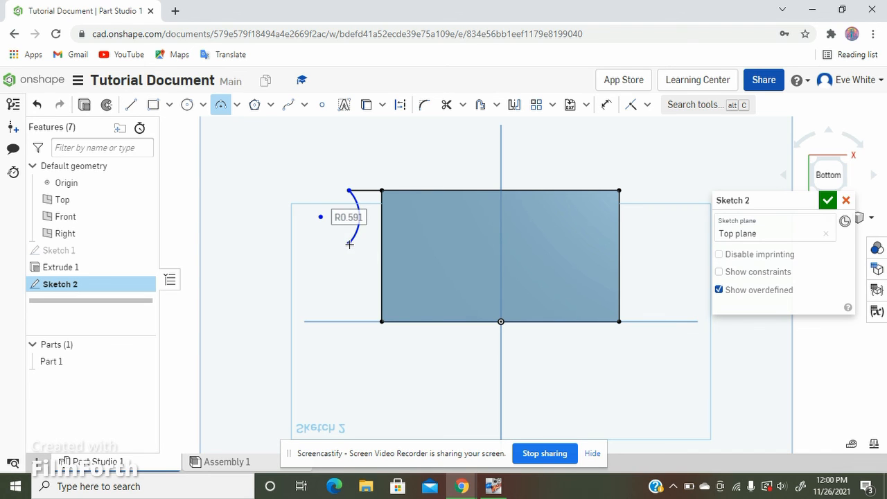
left_click(349, 243)
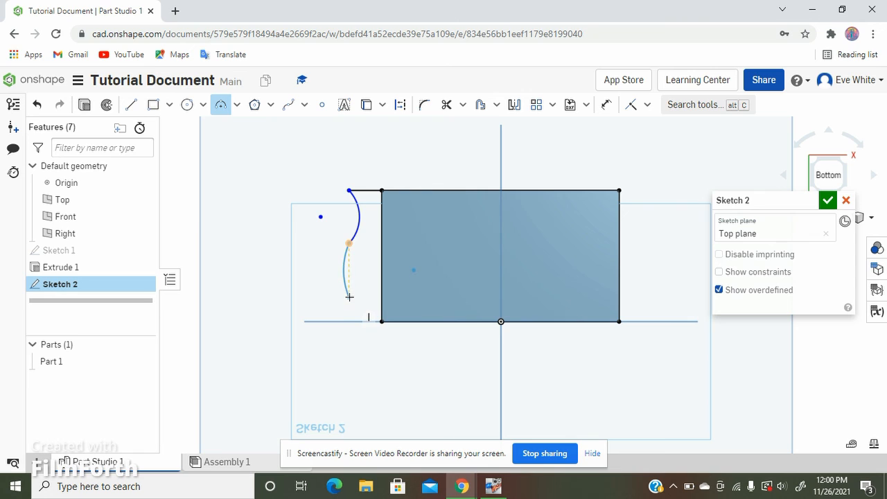
left_click(349, 296)
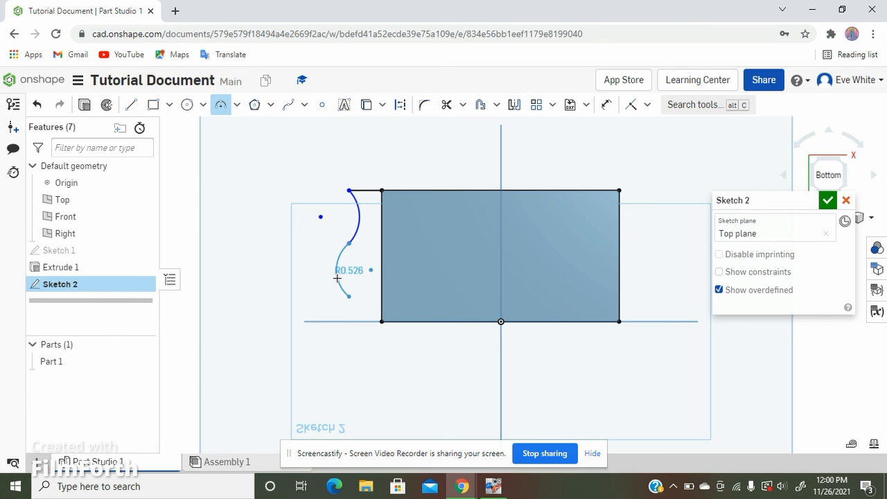
left_click(336, 277)
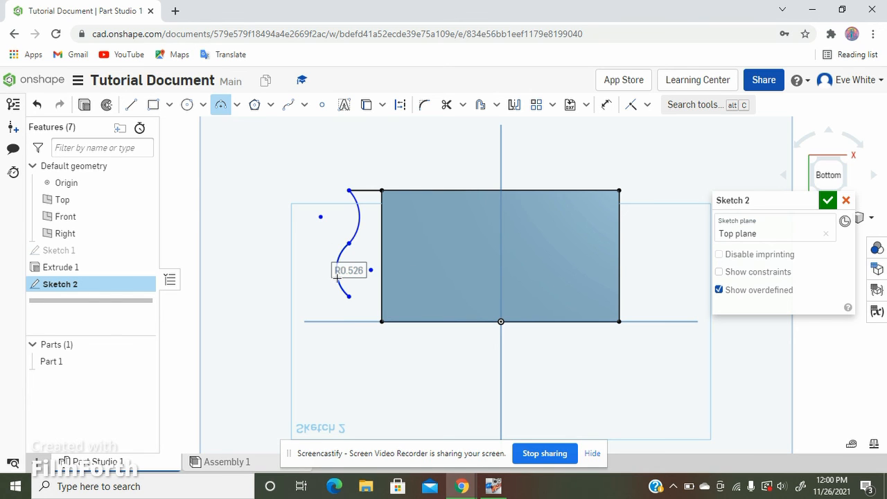
Step: Close the molding profile with a vertical line about 0.38 in long and a horizontal line to the block's lower-left corner, and accept the sketch
left_click(130, 104)
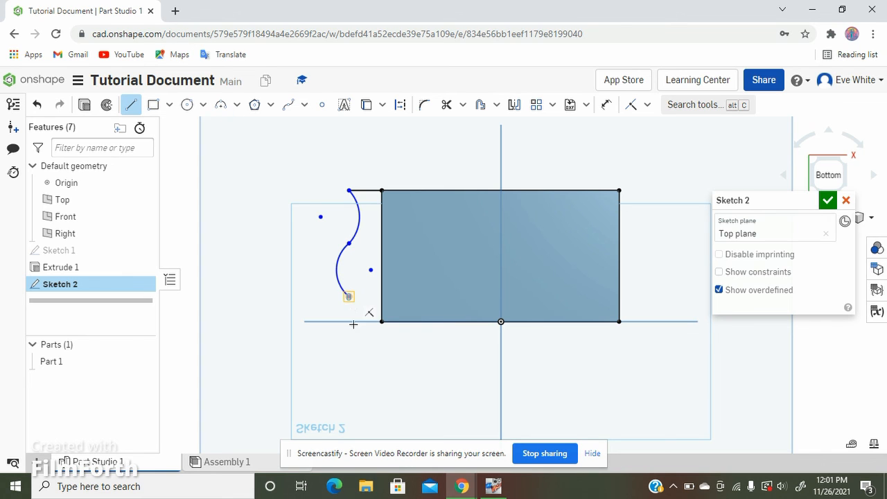
left_click(349, 297)
left_click(347, 322)
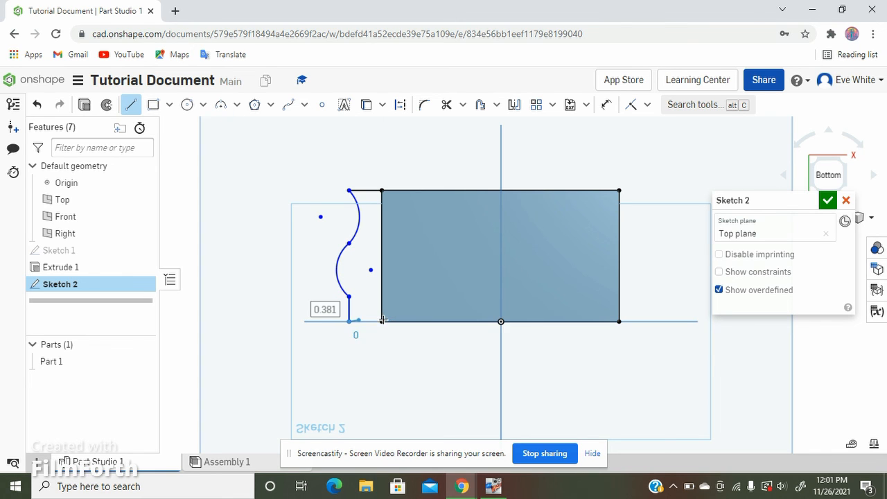
left_click(381, 322)
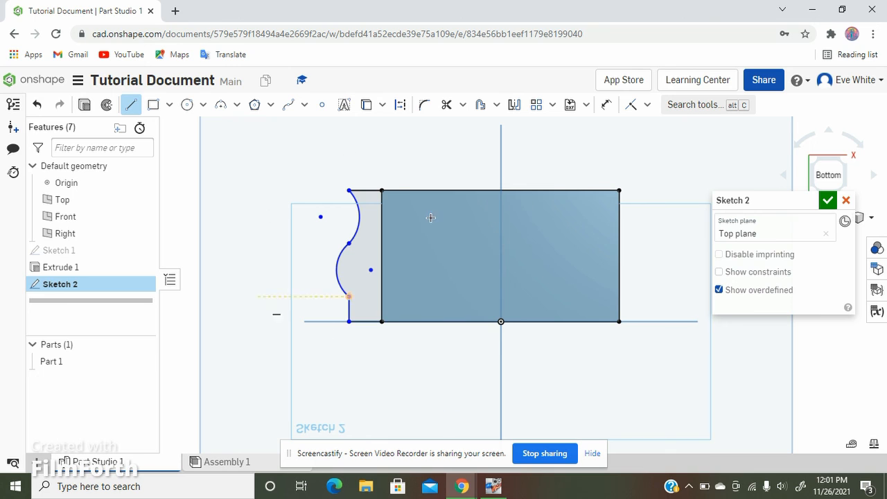
left_click(826, 202)
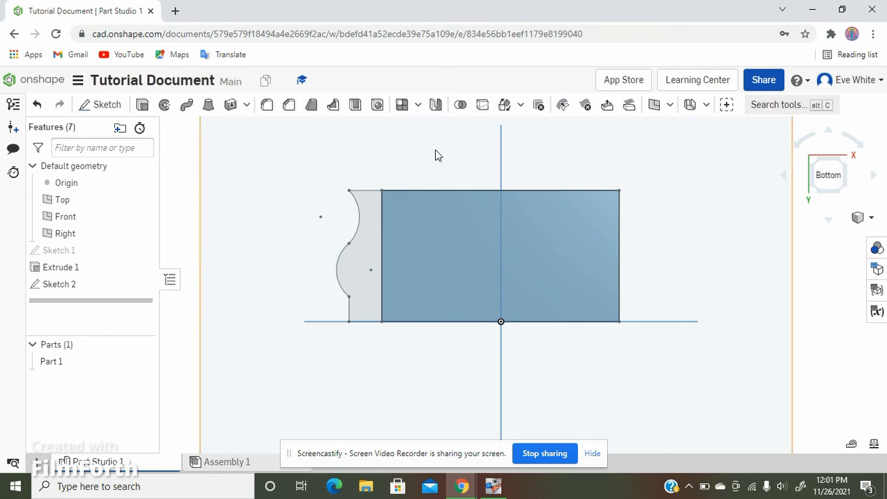
mouse_move(445, 157)
right_mouse_down()
mouse_move(456, 160)
mouse_move(447, 162)
right_mouse_up()
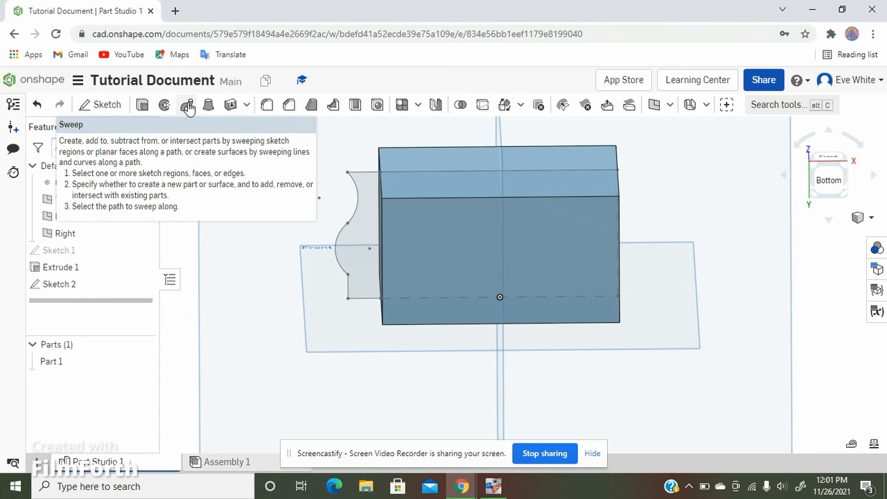
left_click(352, 251)
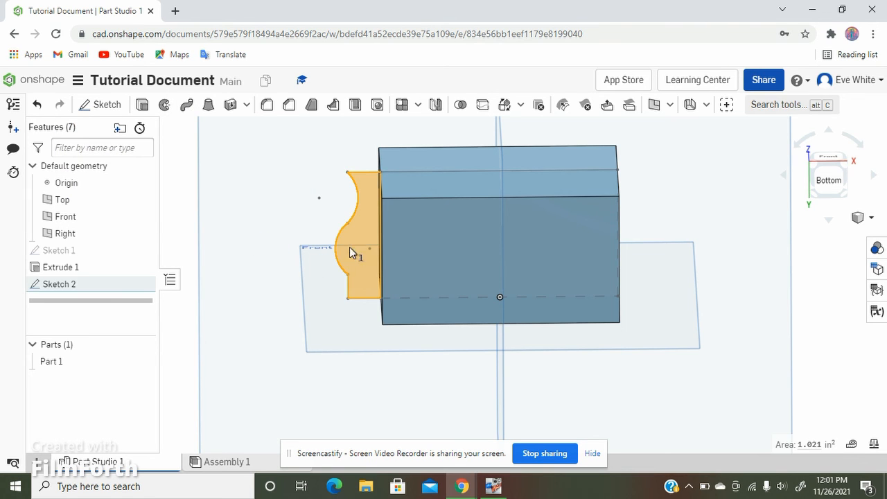
left_click(162, 105)
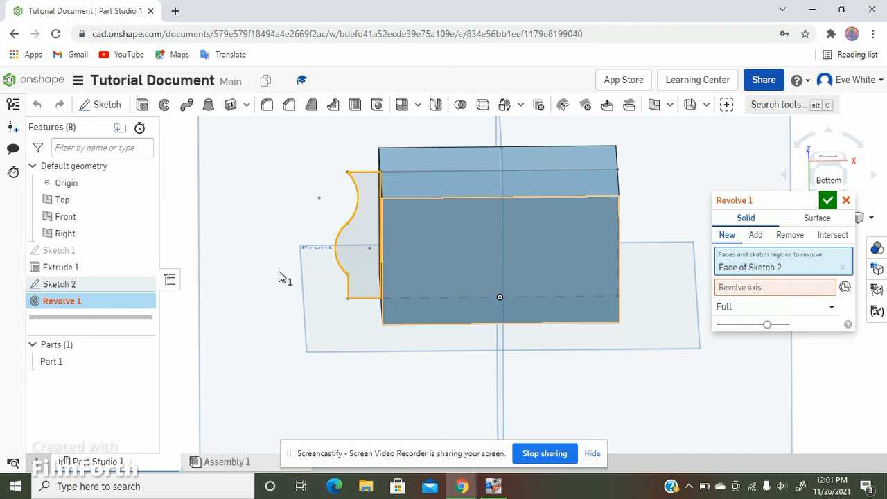
right_click_drag(281, 214, 300, 221)
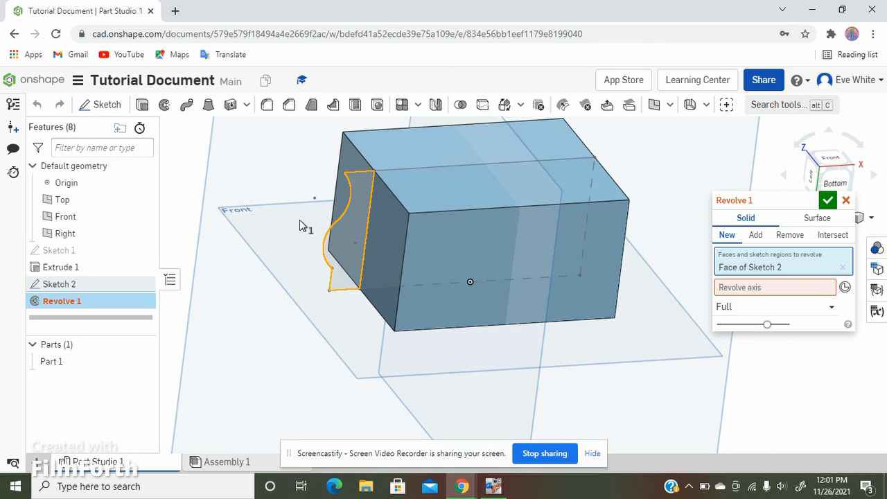
left_click(846, 201)
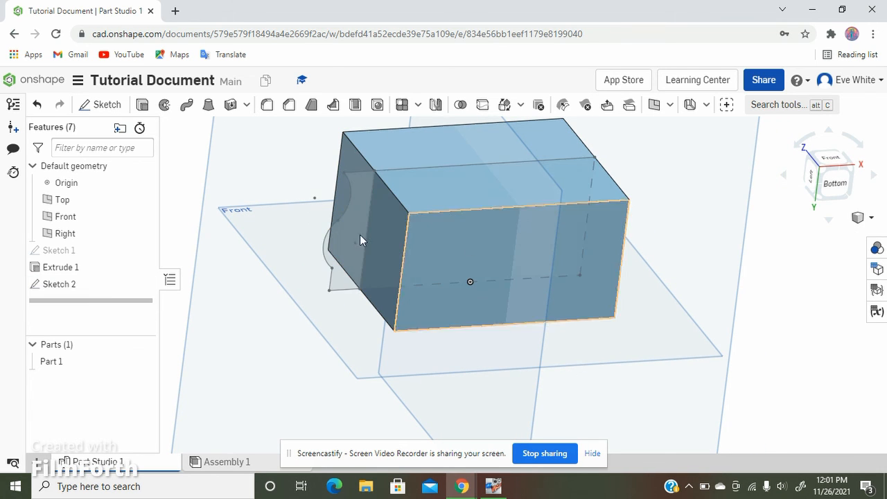
Step: Sweep the curved molding profile along all four edges of the block's front face
left_click(343, 240)
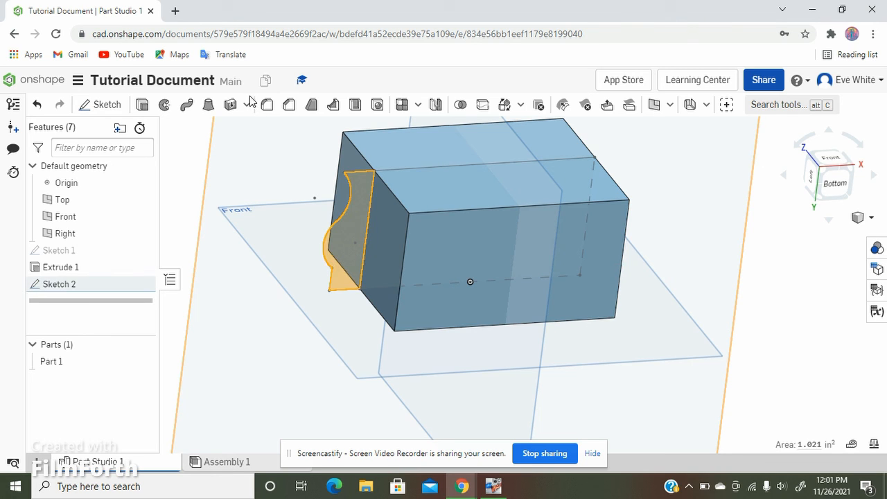
left_click(186, 107)
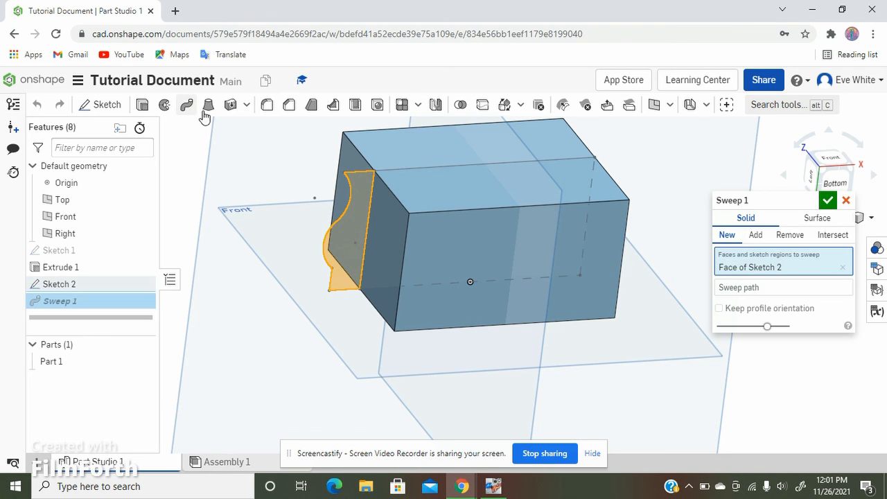
left_click(760, 288)
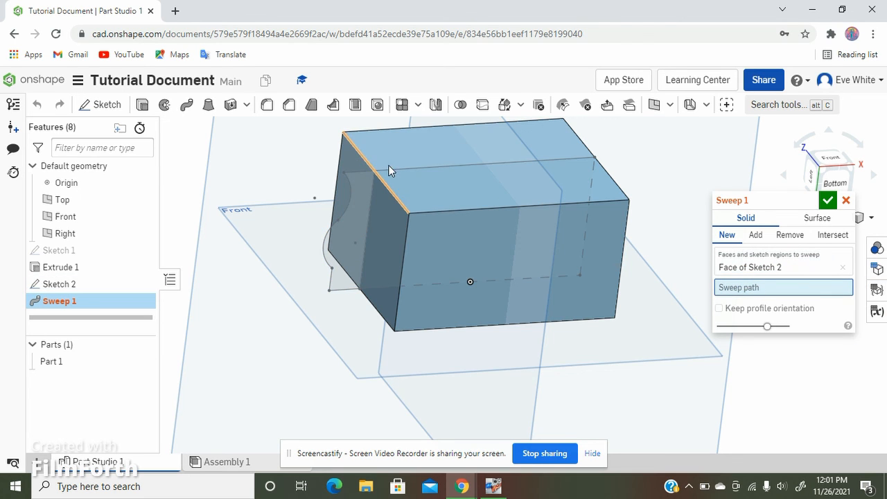
left_click(398, 204)
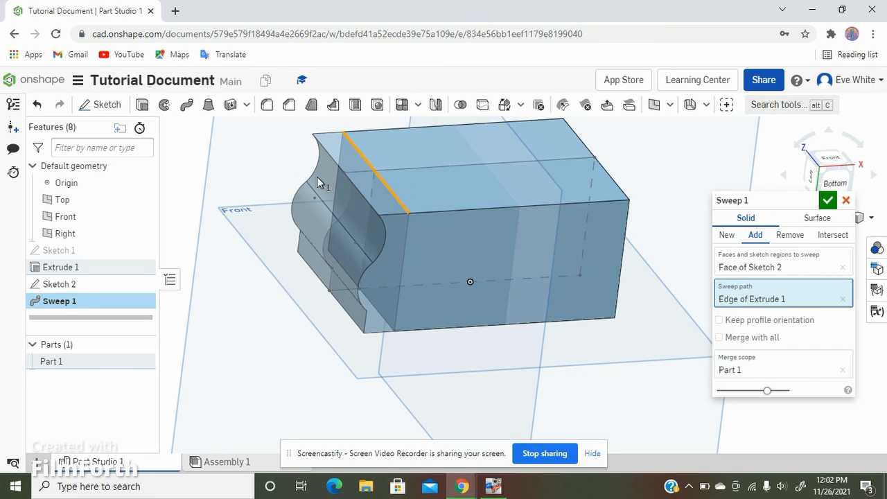
left_click(521, 205)
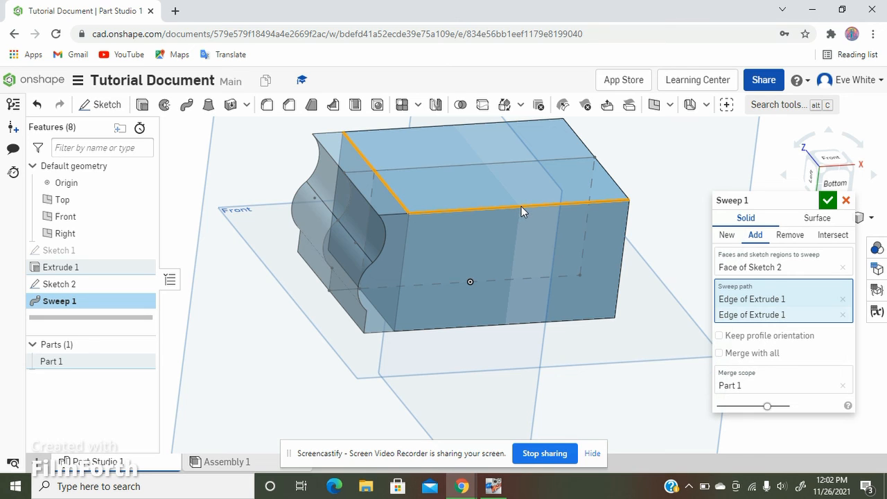
left_click(607, 166)
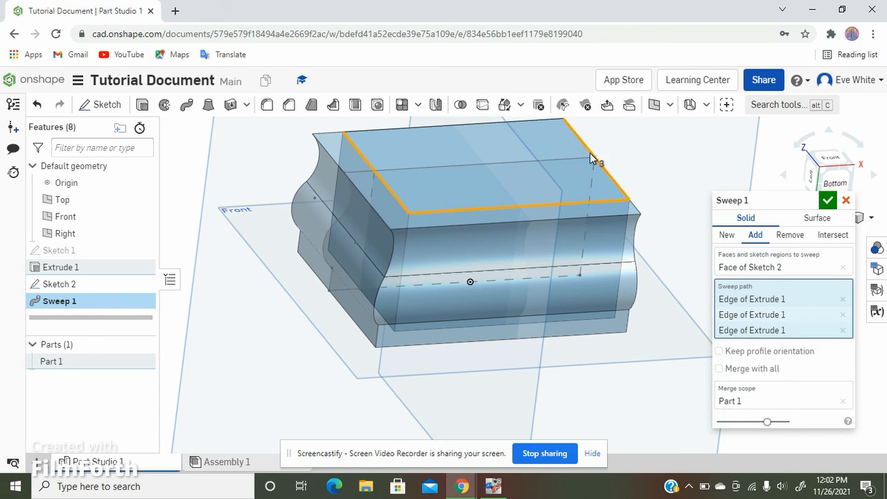
left_click(420, 128)
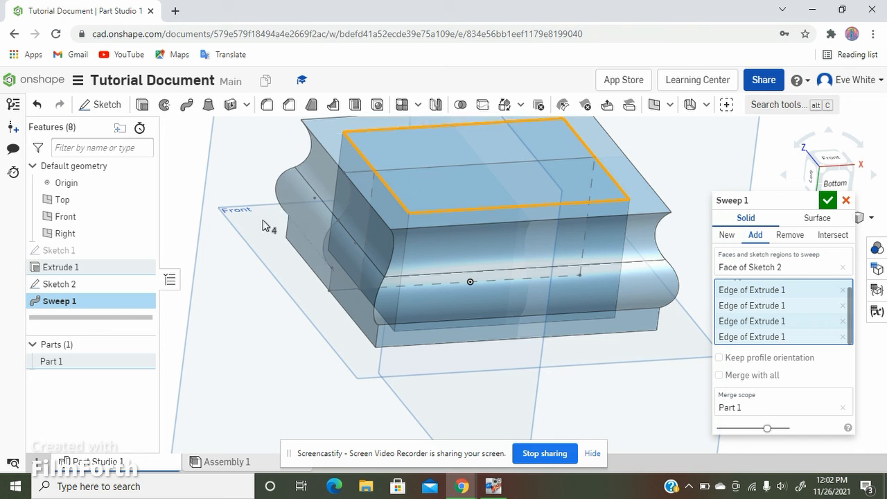
Step: Make the swept molding a new part separate from the block and accept the sweep
right_click_drag(264, 221, 614, 336)
right_click_drag(600, 333, 607, 330)
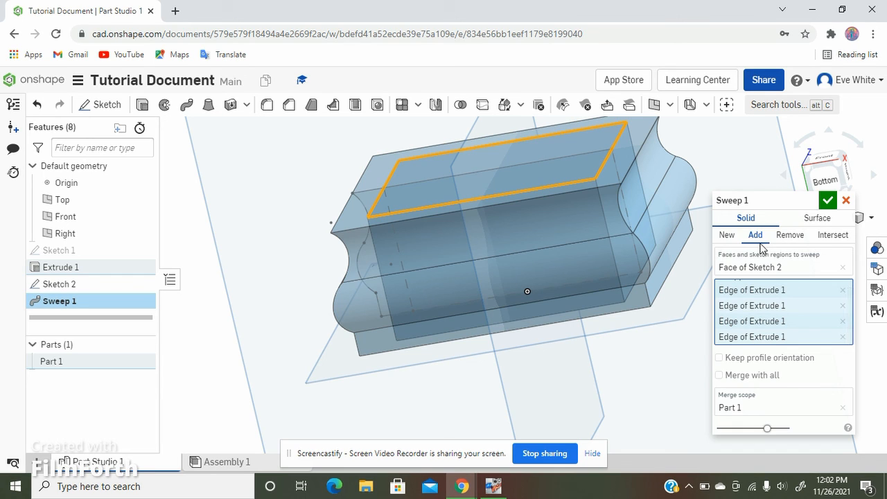
left_click(725, 235)
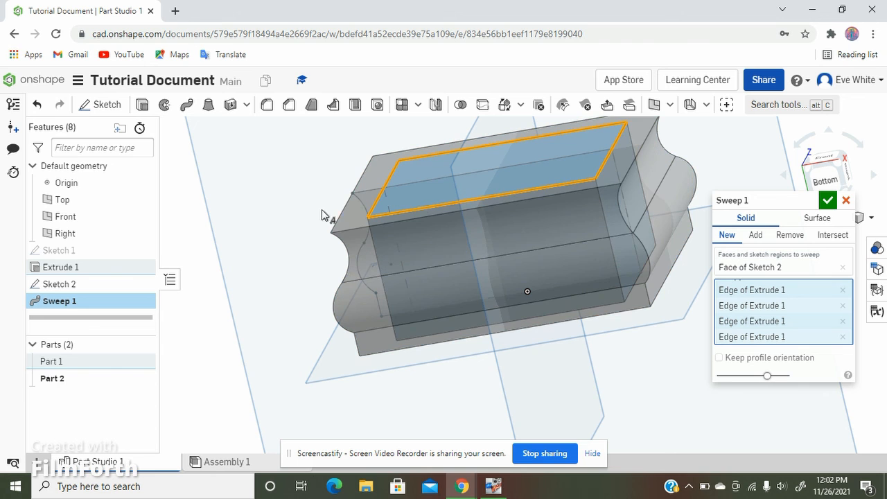
right_click_drag(655, 194, 668, 219)
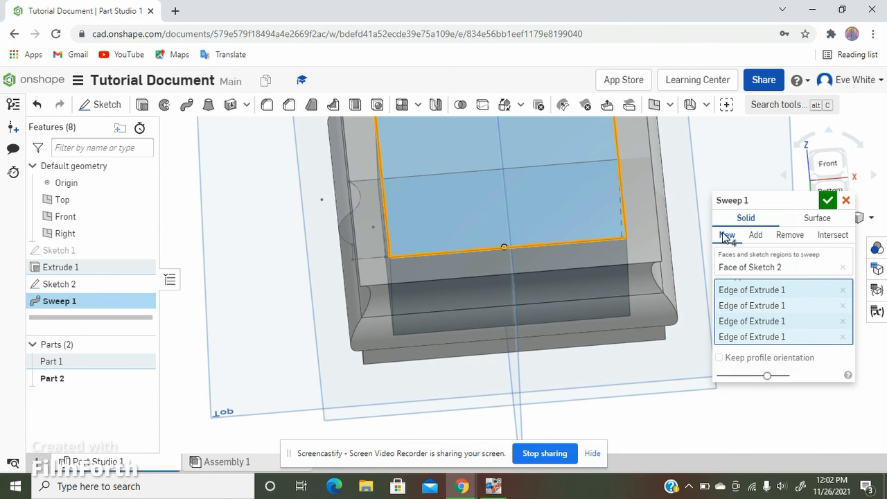
right_click_drag(638, 337, 646, 308)
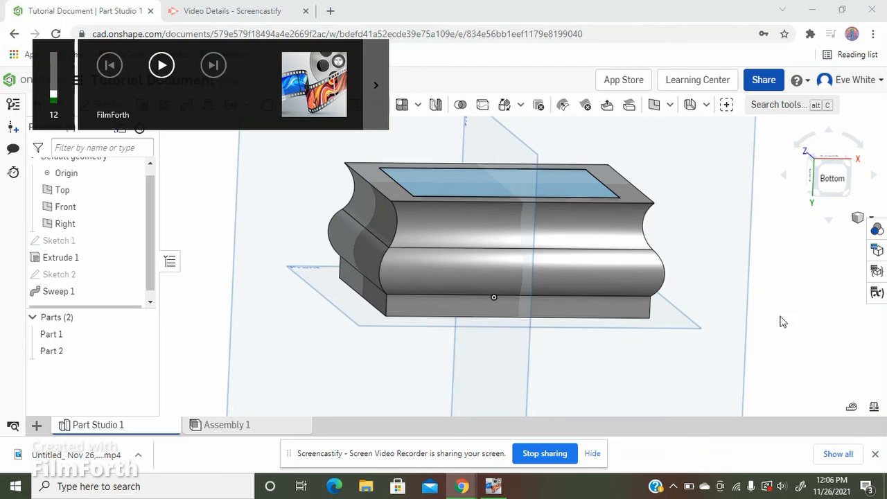
Step: Enlarge the Front plane well past the left side of the framed block, working in the front view
right_click_drag(774, 330, 784, 349)
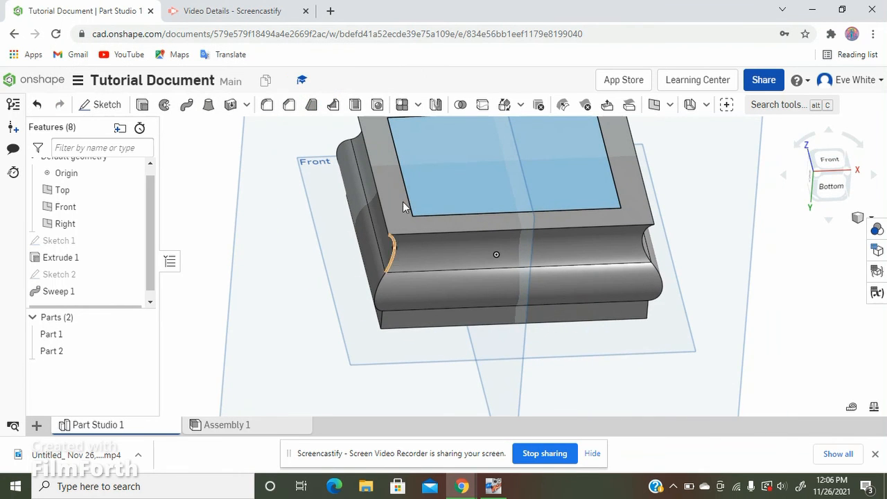
scroll(409, 294, "down", 5)
right_click_drag(667, 266, 676, 286)
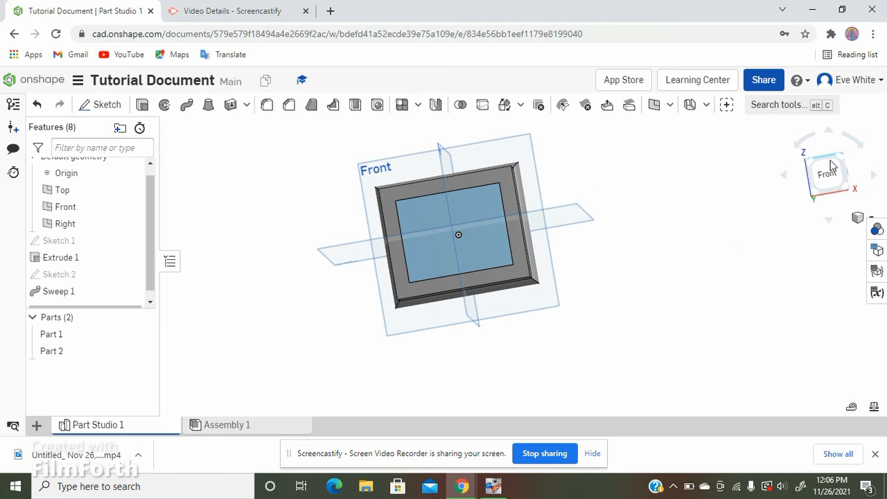
left_click(826, 176)
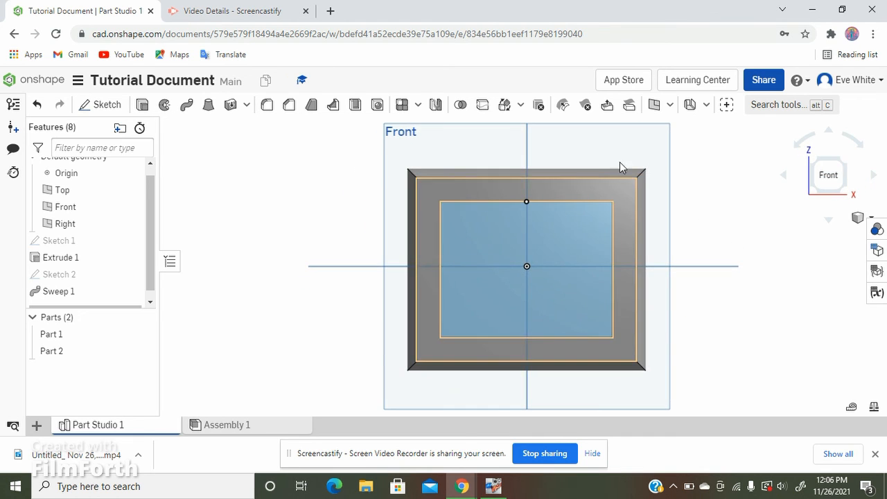
left_click(472, 157)
left_click_drag(456, 139, 231, 130)
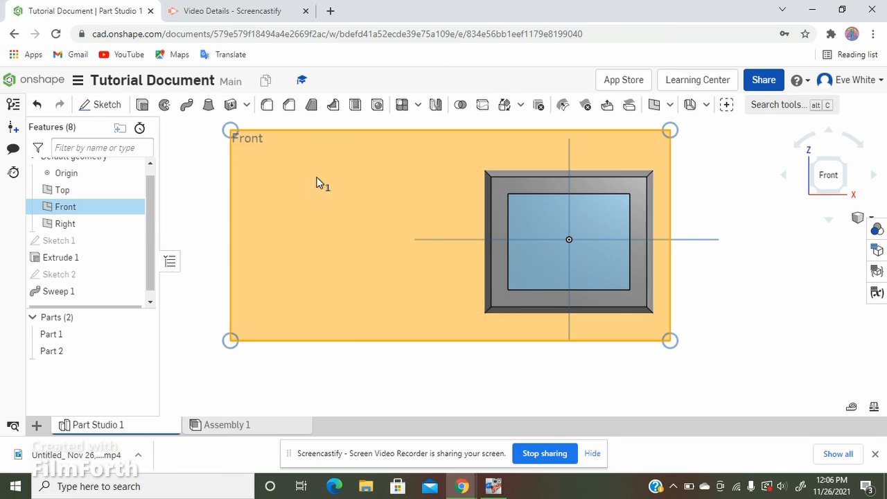
Step: Sketch a closed six-sided outline on the Front plane left of the block, with sides about 2.47, 2.53, 2.22, 1.57, 3.14 and 4.56 in
left_click(104, 105)
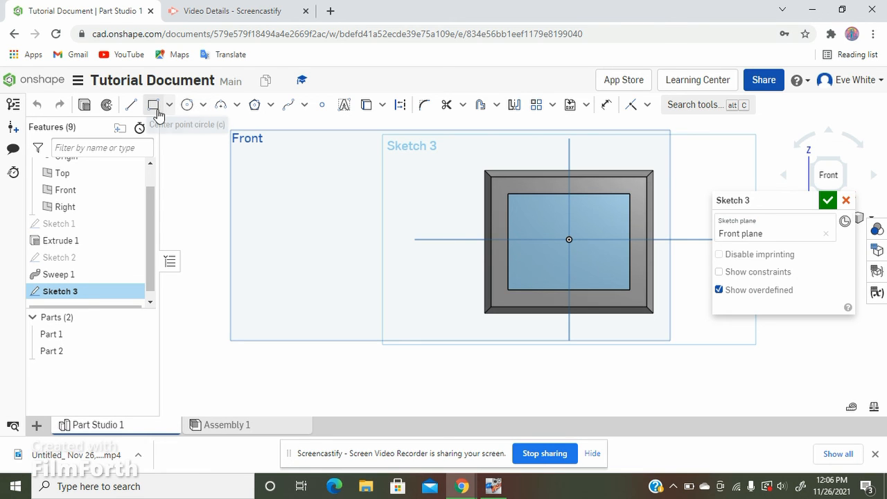
left_click(129, 106)
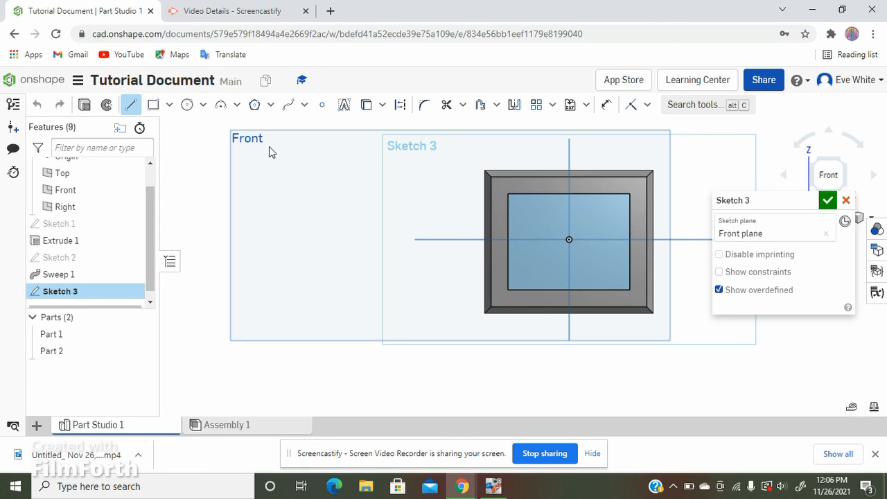
left_click(271, 159)
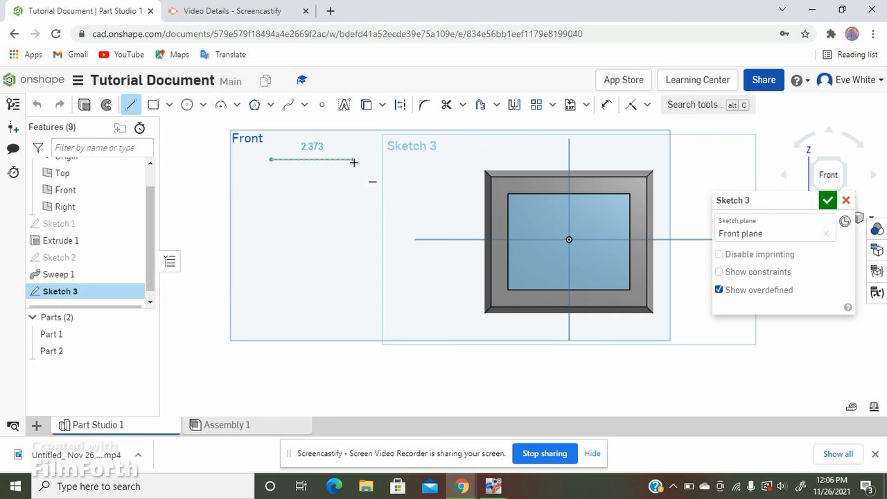
left_click(354, 160)
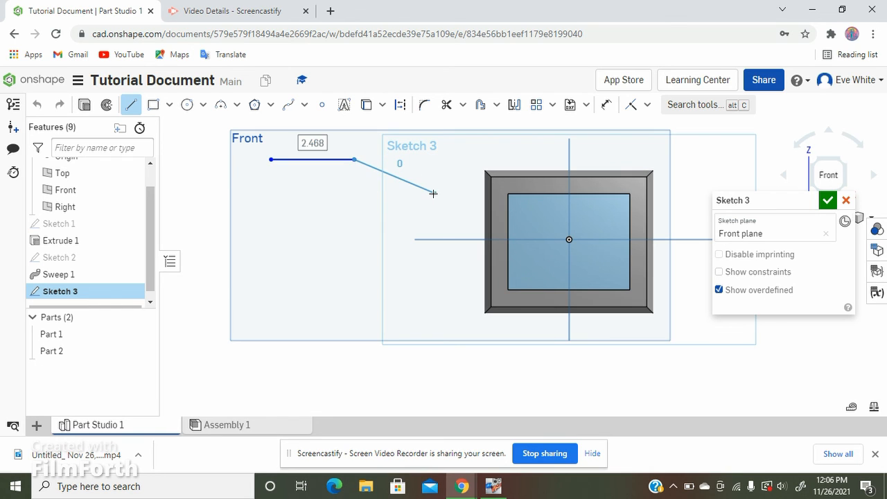
left_click(431, 195)
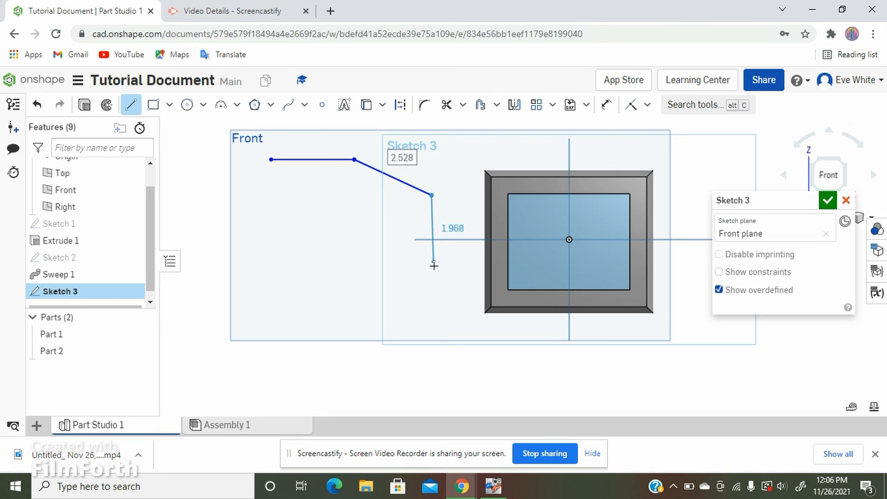
left_click(431, 271)
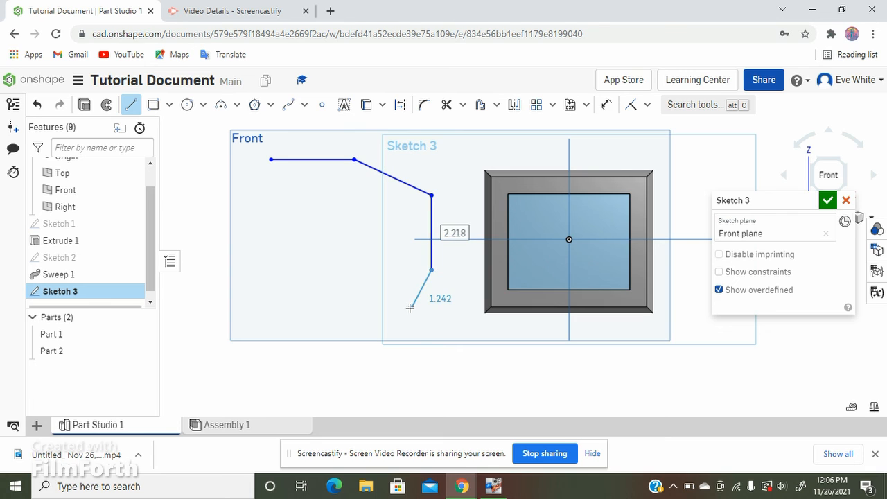
left_click(399, 311)
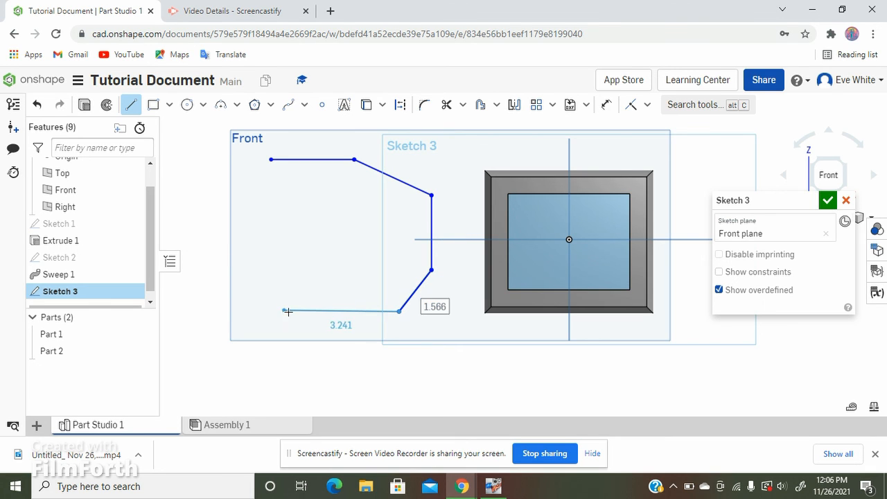
double_click(291, 311)
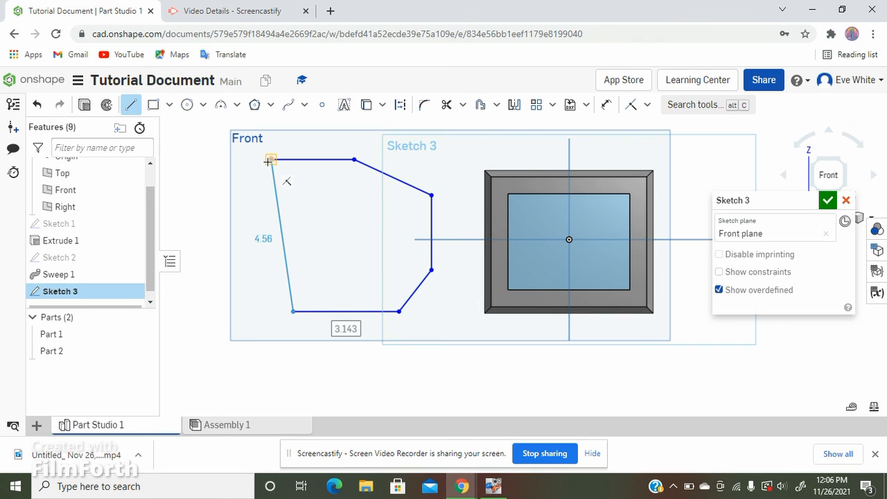
left_click(270, 161)
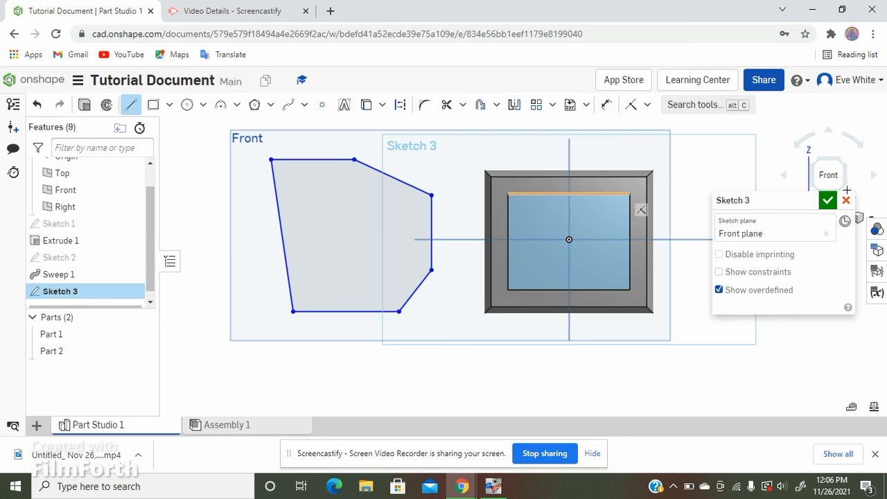
left_click(827, 200)
Step: Extrude the six-sided outline to a depth of 3 in as a new part
mouse_move(744, 340)
right_mouse_down()
mouse_move(743, 323)
mouse_move(728, 313)
right_mouse_up()
left_click(331, 229)
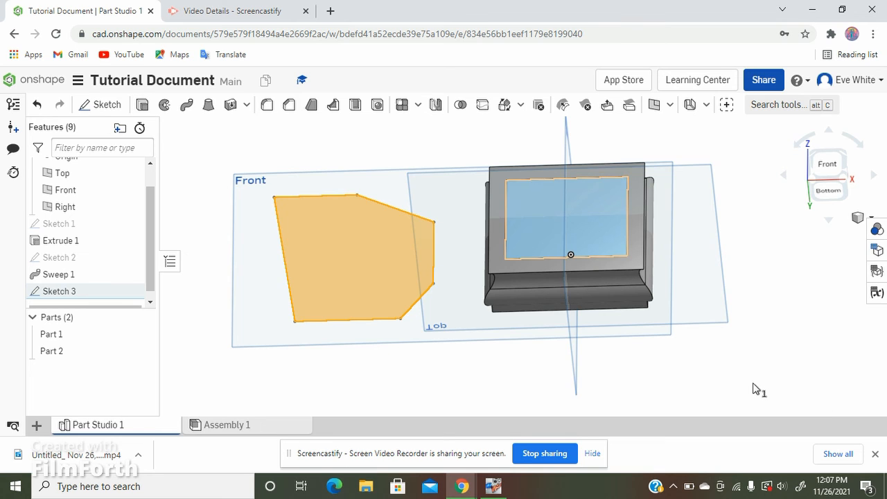
key("shift+e")
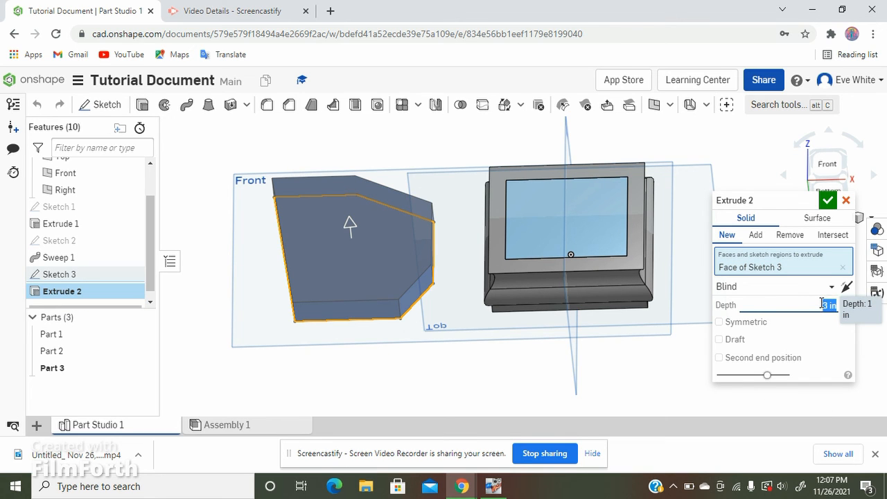
left_click(829, 200)
mouse_move(703, 376)
right_mouse_down()
mouse_move(701, 390)
mouse_move(710, 365)
mouse_move(709, 388)
mouse_move(708, 370)
mouse_move(676, 378)
mouse_move(701, 372)
right_mouse_up()
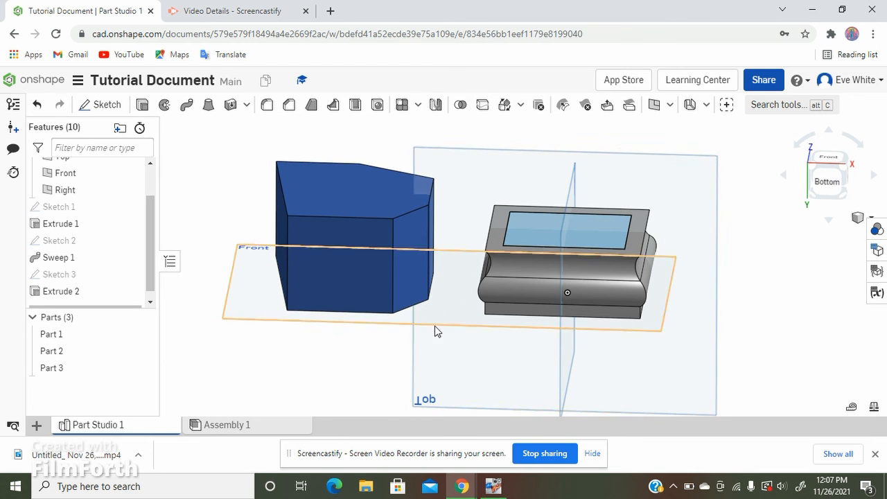
scroll(464, 218, "down", 3)
scroll(464, 217, "up", 1)
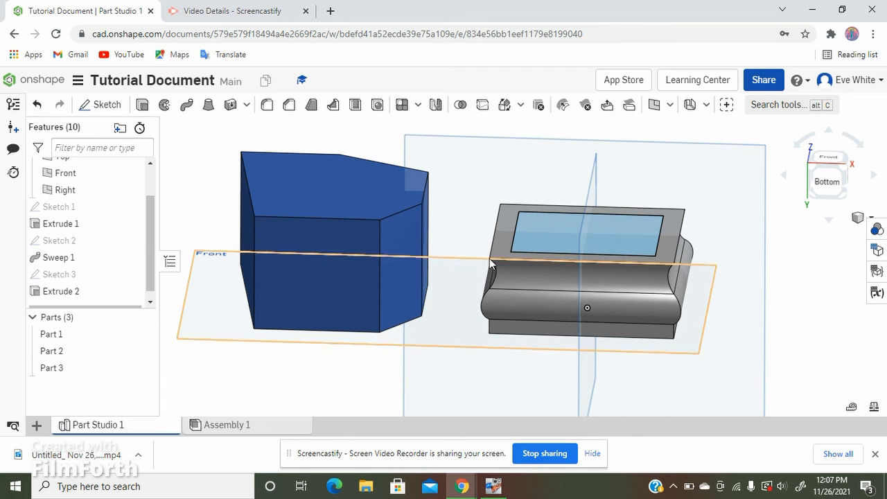
right_click_drag(481, 226, 436, 234)
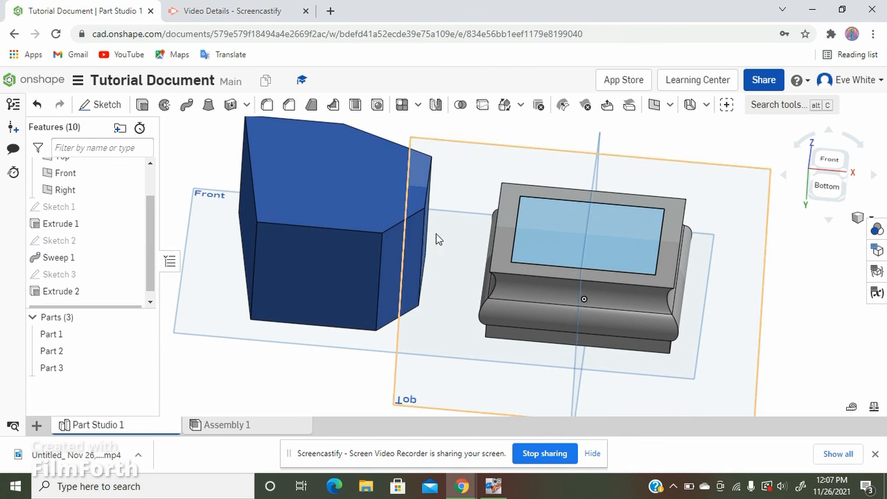
right_click_drag(467, 196, 458, 190)
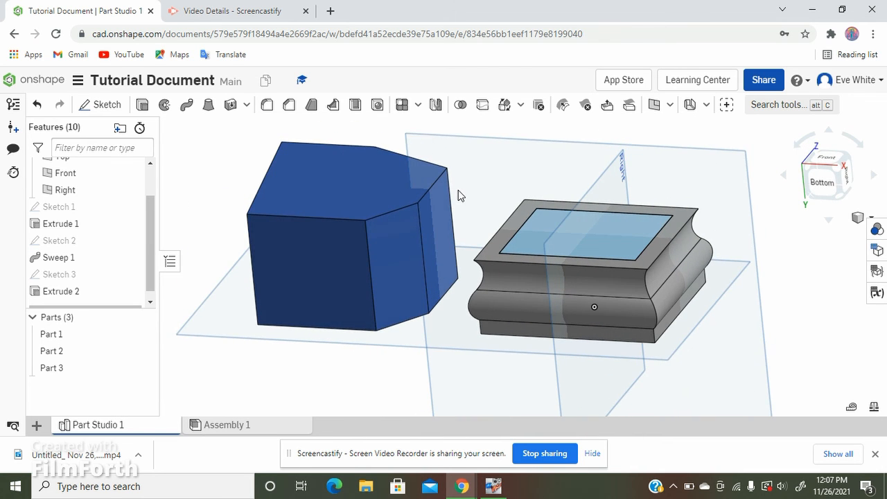
left_click(395, 211)
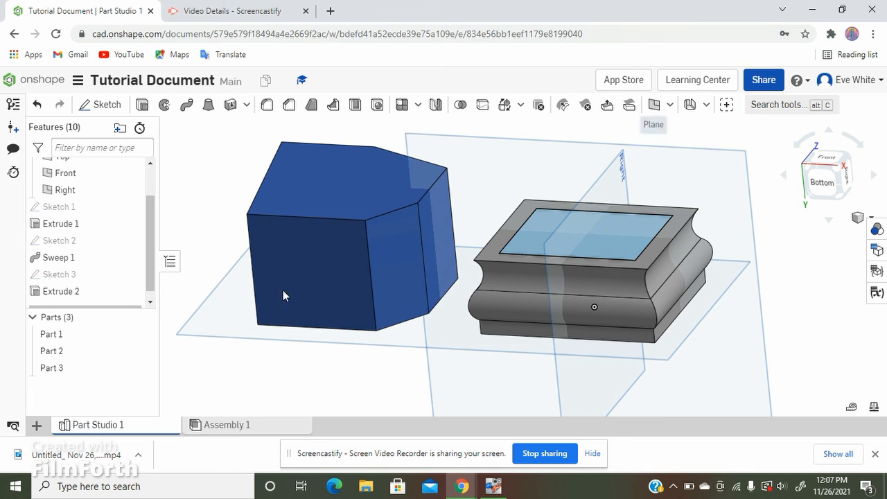
Step: Begin a reference plane offset 1 in from the Right plane and reverse its offset toward the six-sided solid
right_click_drag(244, 357, 329, 363)
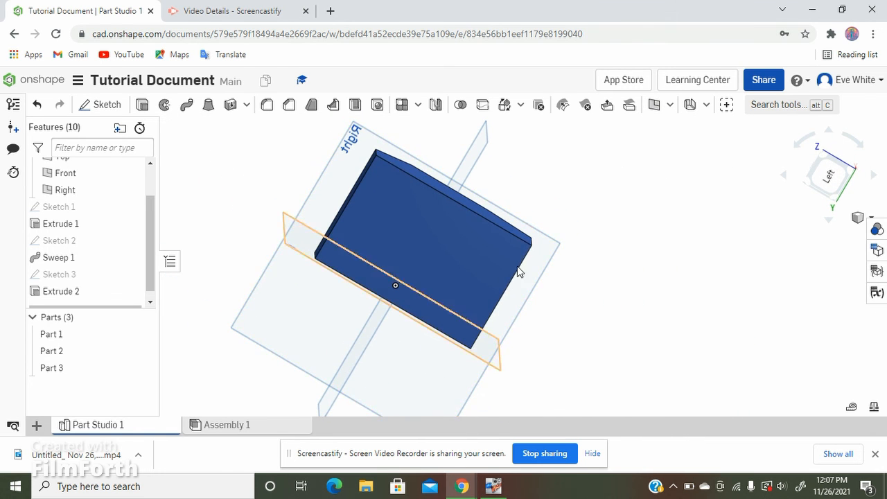
right_click_drag(585, 312, 563, 334)
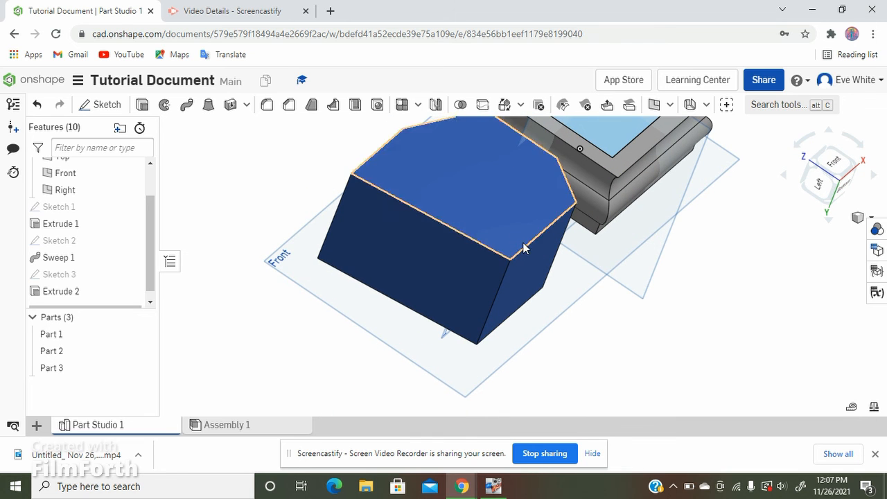
right_click_drag(755, 352, 686, 356)
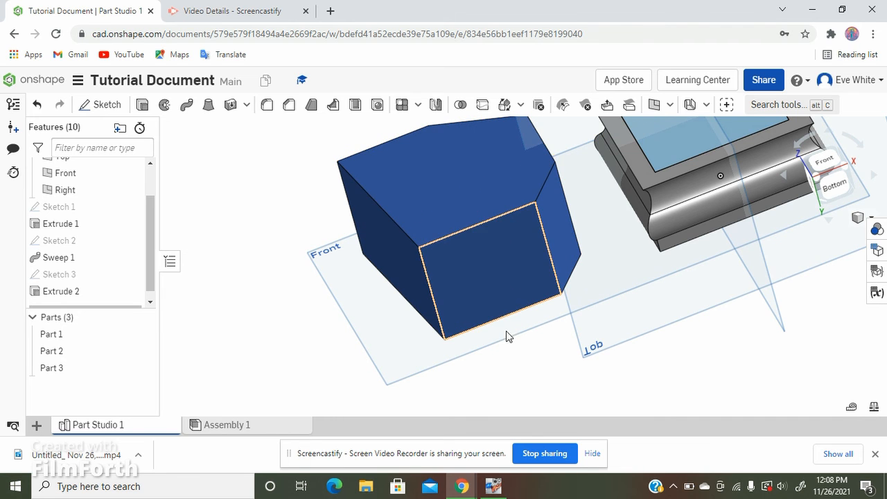
mouse_move(511, 360)
right_mouse_down()
mouse_move(527, 356)
mouse_move(513, 343)
right_mouse_up()
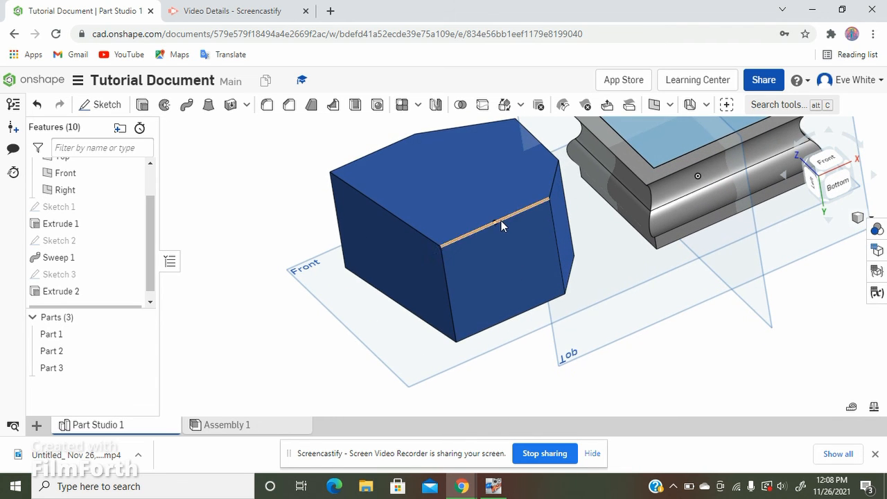
scroll(287, 293, "down", 2)
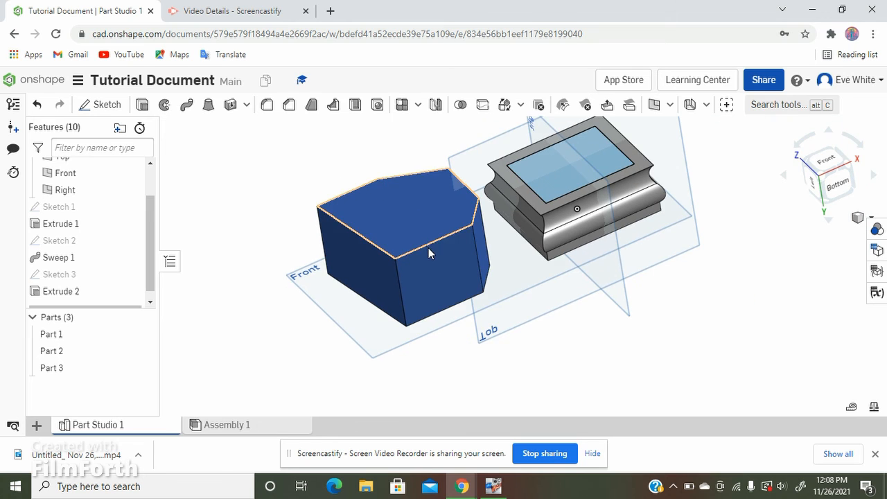
scroll(429, 250, "up", 2)
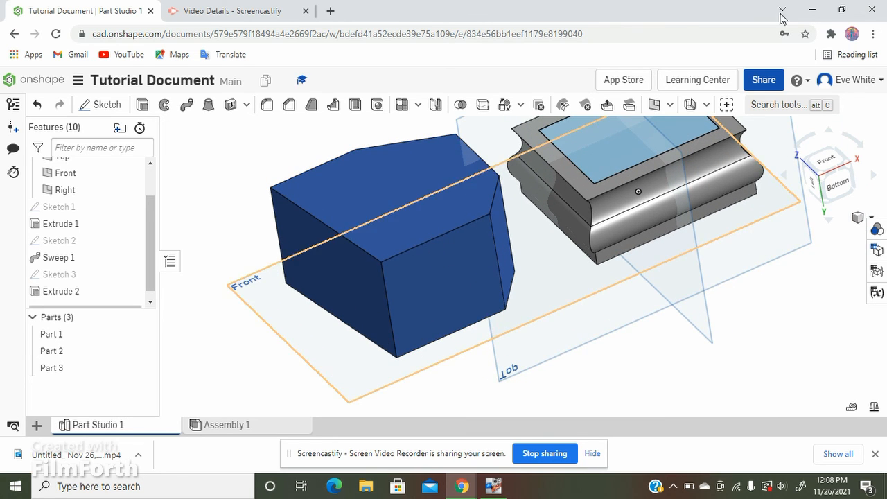
left_click(652, 106)
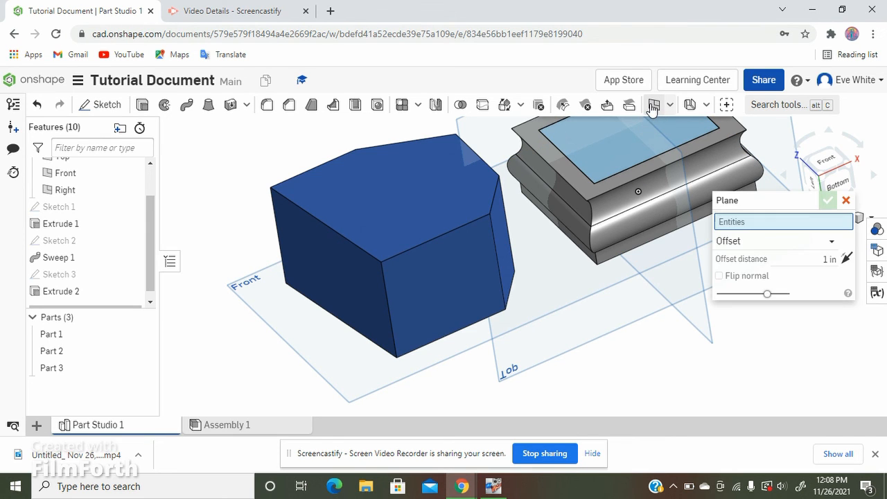
left_click(700, 332)
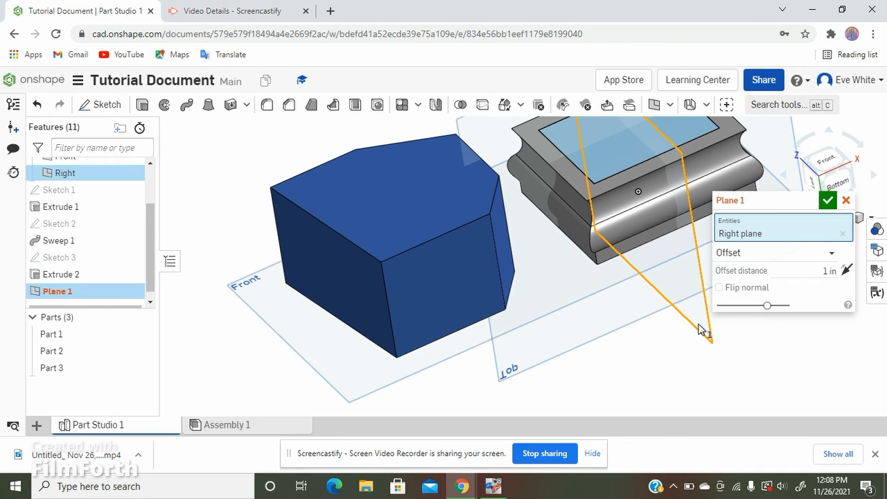
left_click(847, 273)
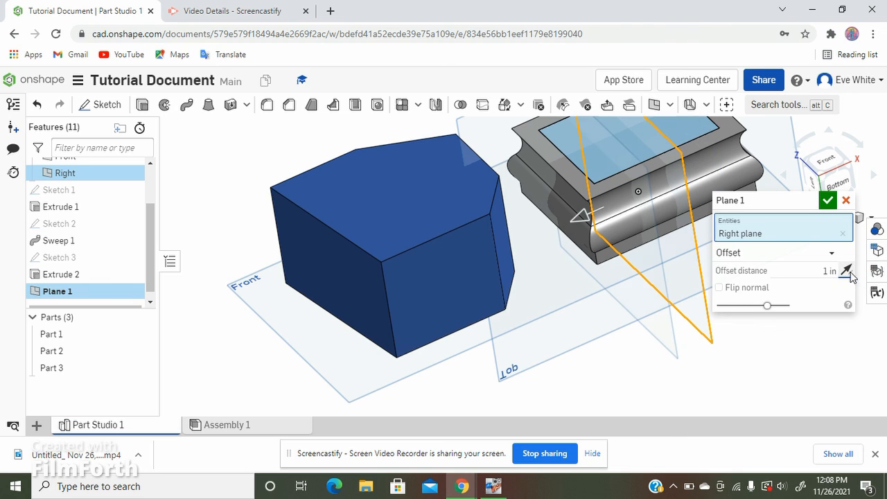
Step: Redefine the reference plane with the Plane point option, through a point on the six-sided solid's upper edge, and accept it
left_click(734, 254)
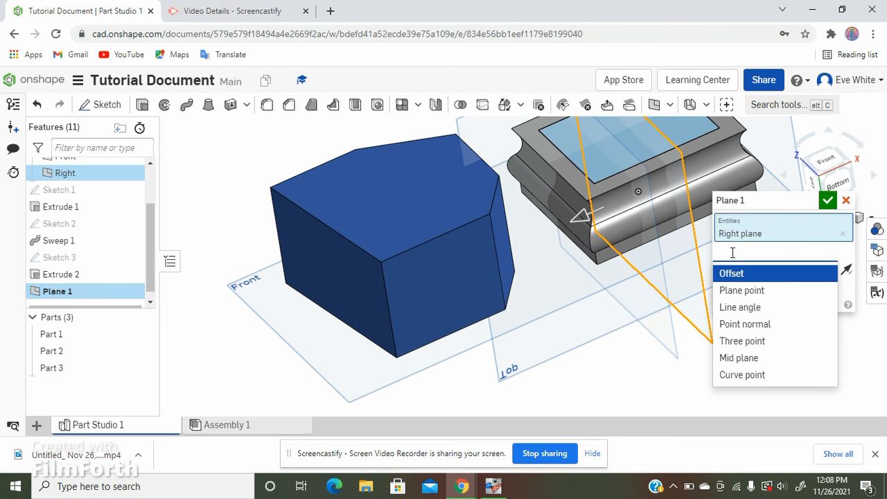
left_click(743, 291)
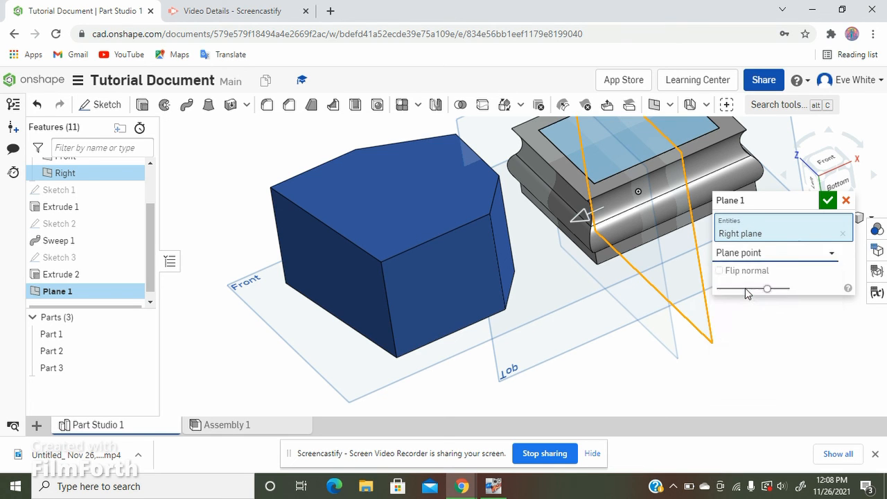
left_click(436, 236)
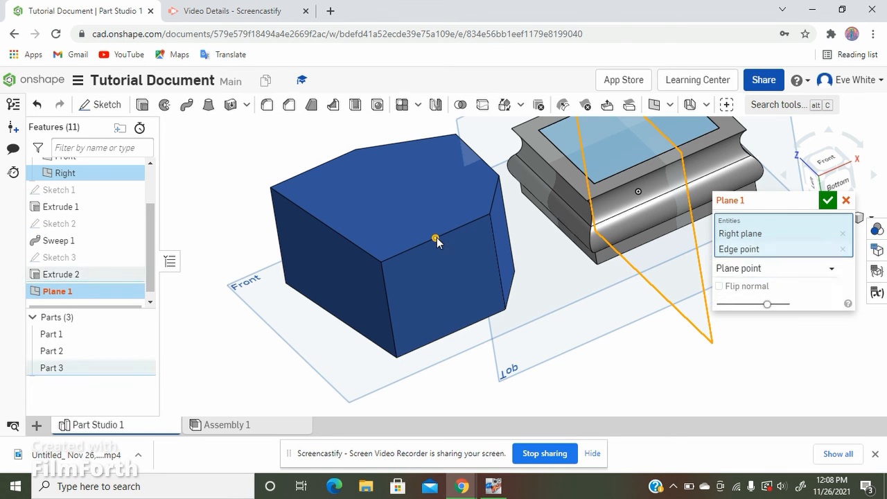
right_click_drag(447, 293, 333, 245)
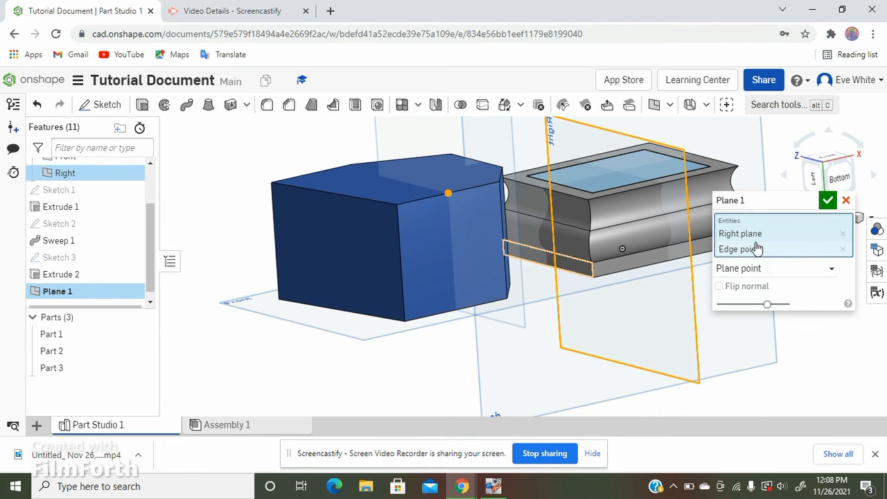
left_click(830, 202)
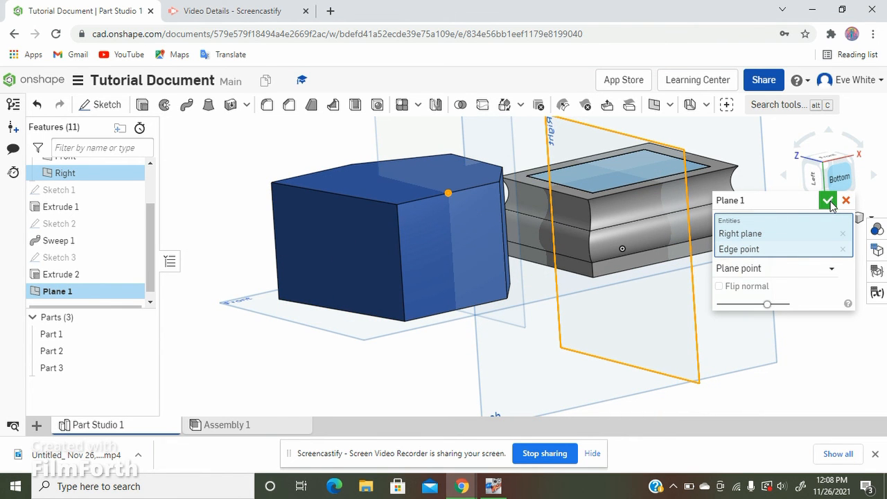
Step: Enlarge the new reference plane by its corners so it extends well beyond the six-sided solid
right_click_drag(648, 214, 652, 243)
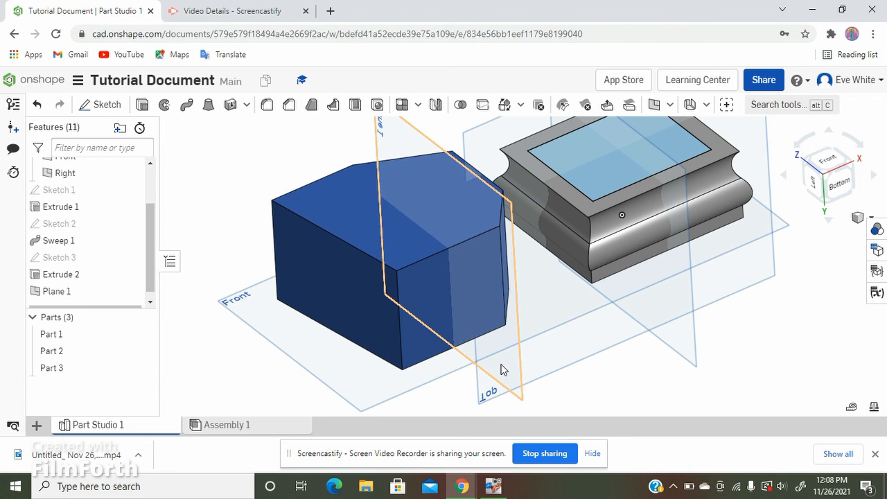
scroll(483, 355, "down", 3)
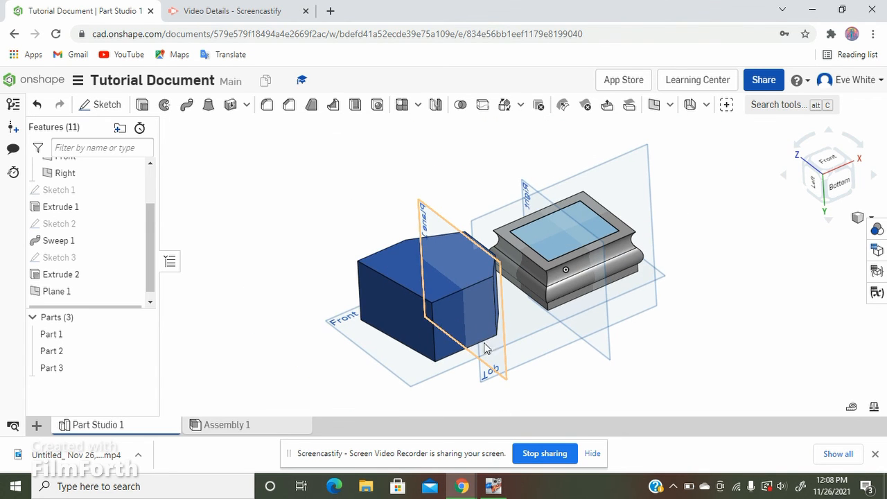
left_click(433, 220)
left_click_drag(417, 198, 389, 174)
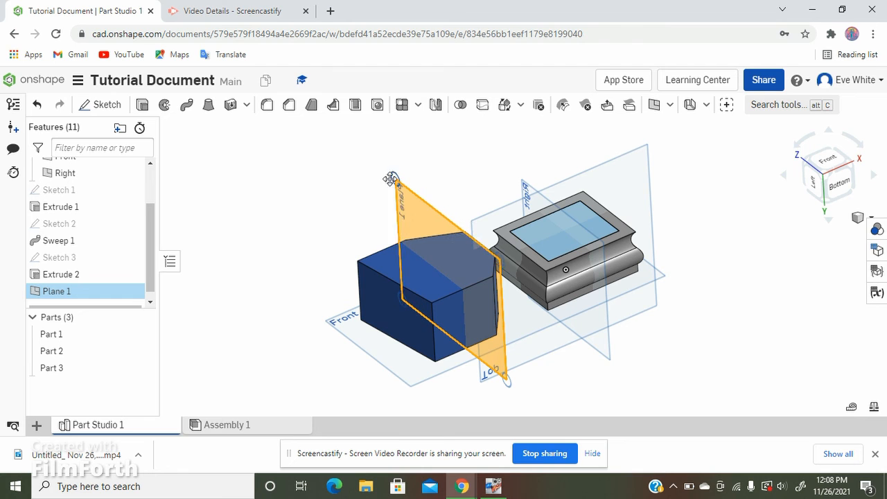
right_click_drag(630, 375, 568, 349)
left_click_drag(612, 366, 611, 389)
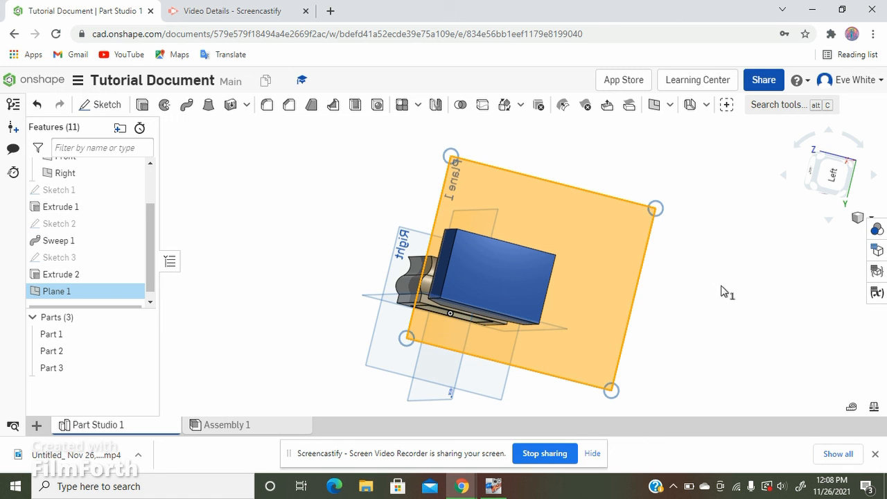
Step: Start a sketch on the new plane in the left view and project the solid's side edge that spans its extruded depth
left_click(834, 174)
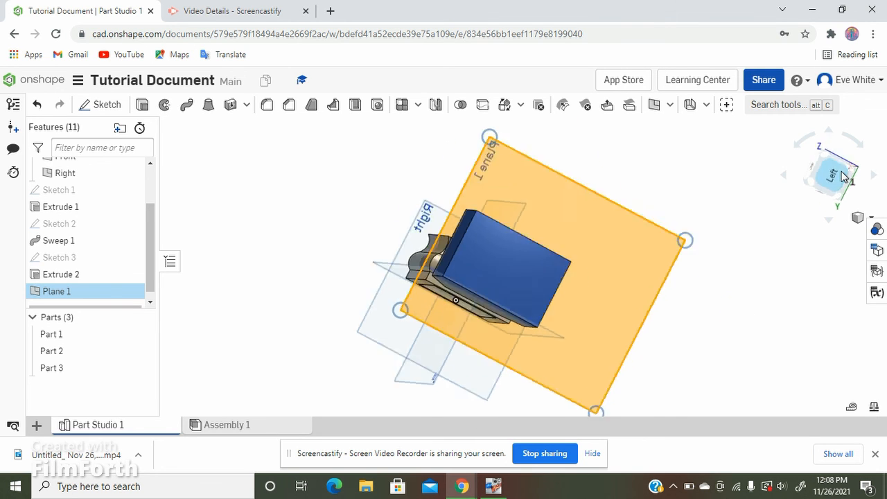
left_click(804, 146)
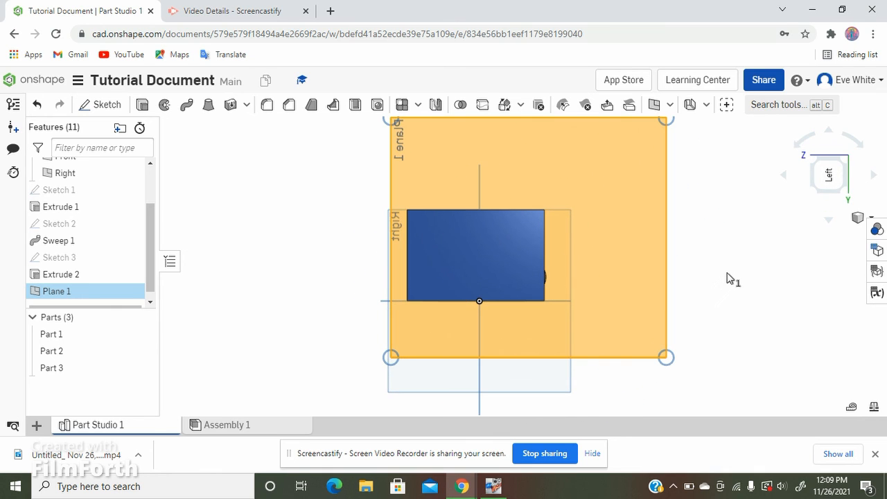
left_click(97, 103)
scroll(655, 251, "up", 3)
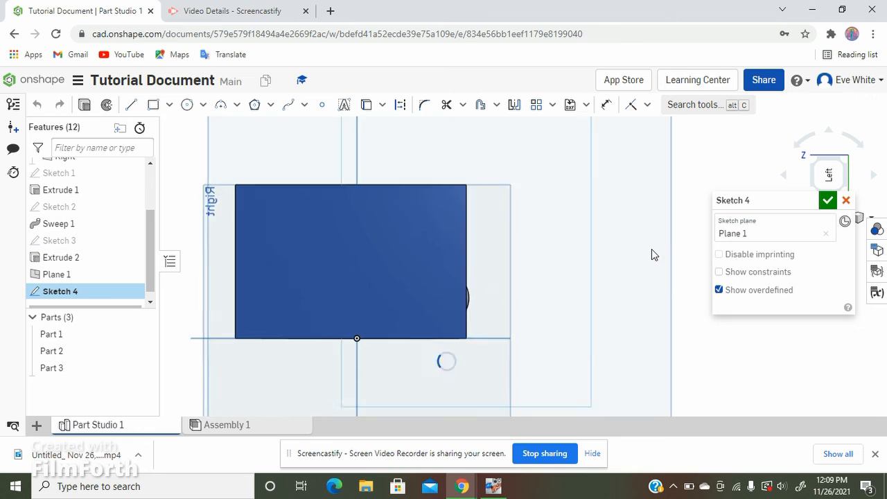
scroll(347, 225, "up", 1)
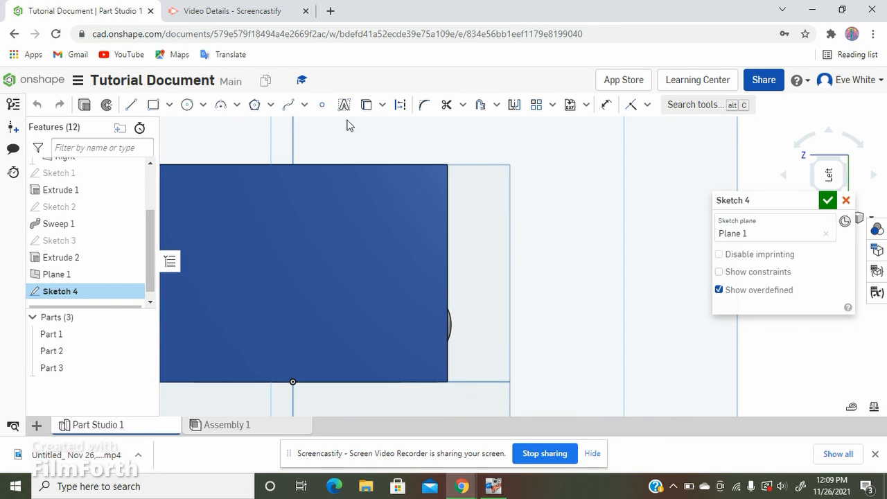
left_click(367, 105)
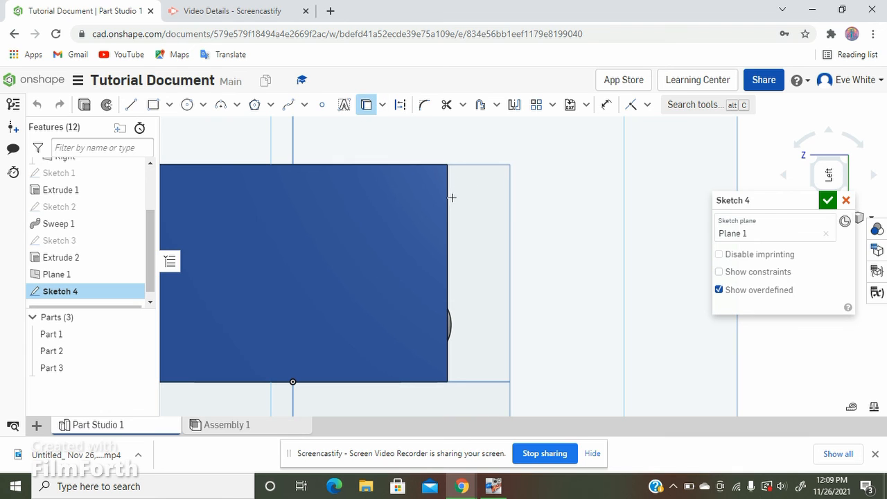
left_click(448, 201)
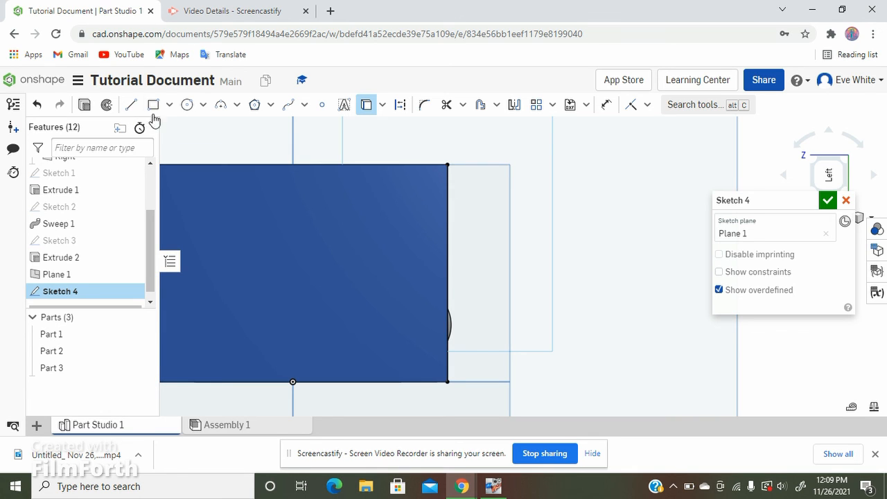
Step: Sketch three connected three-point arcs joining the projected edge's two ends, with radii about 1.26, 2.14 and 1.01 in, and accept the sketch
left_click(221, 105)
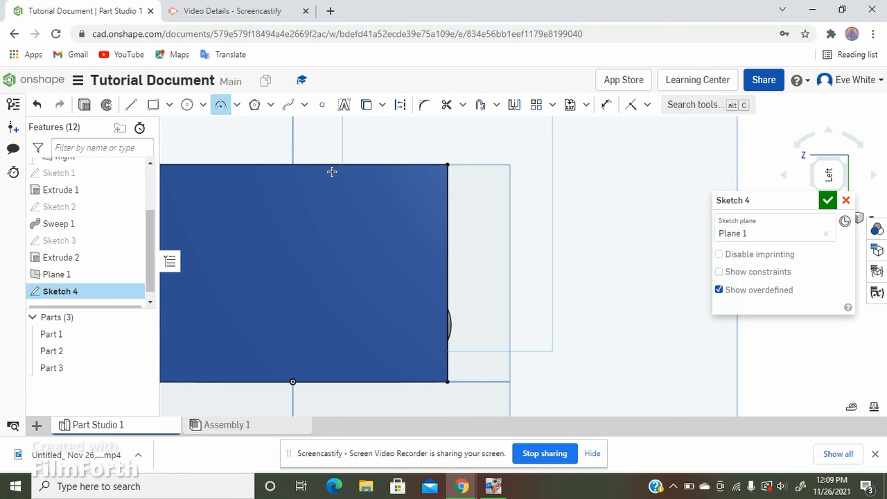
left_click(448, 165)
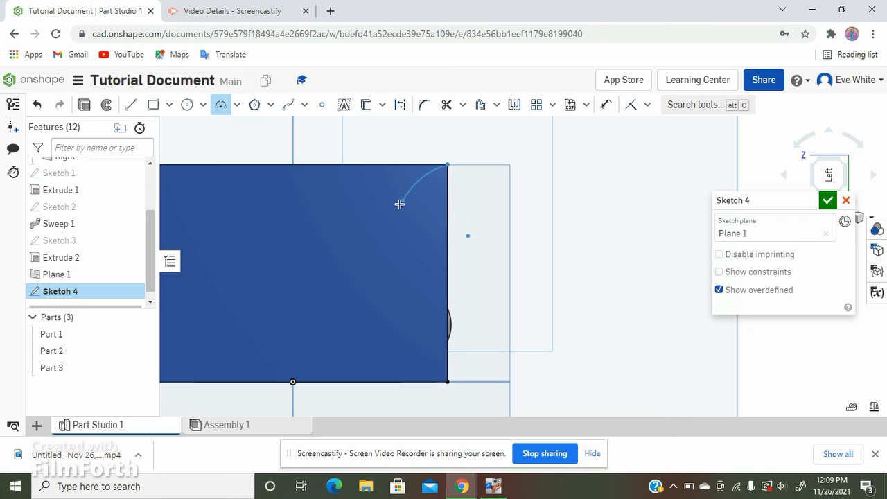
left_click(382, 243)
left_click(388, 217)
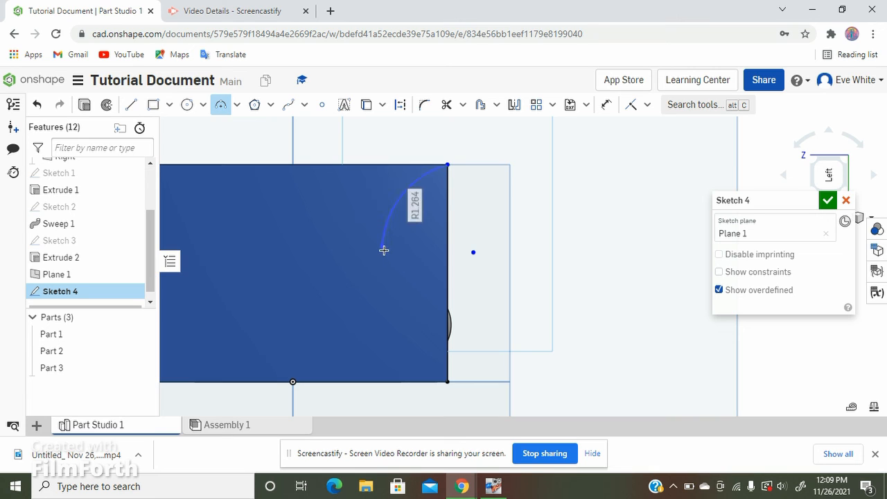
left_click(382, 248)
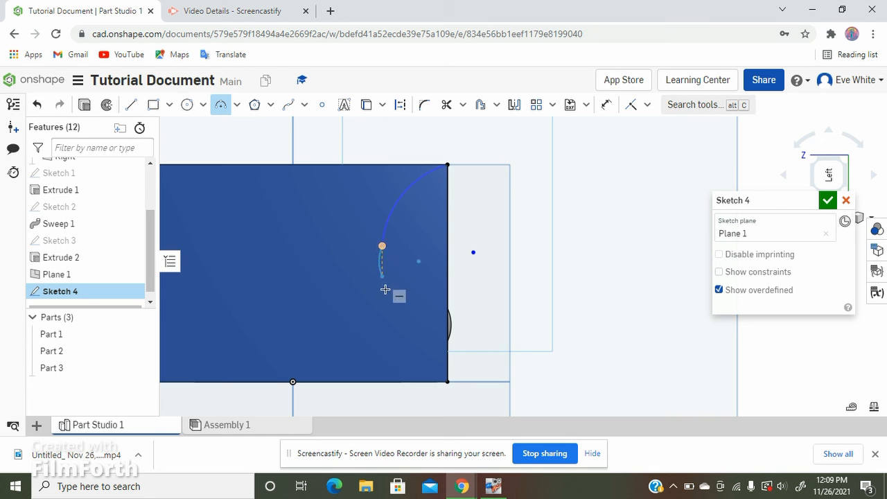
left_click(397, 313)
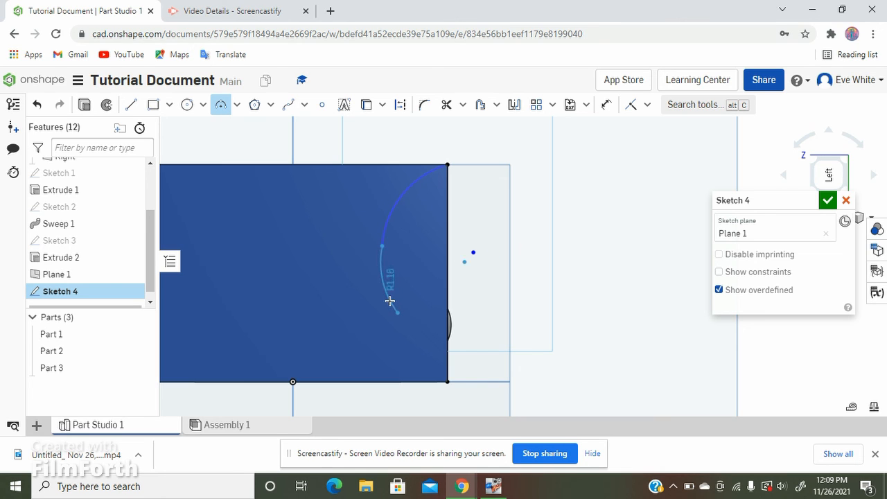
left_click(393, 300)
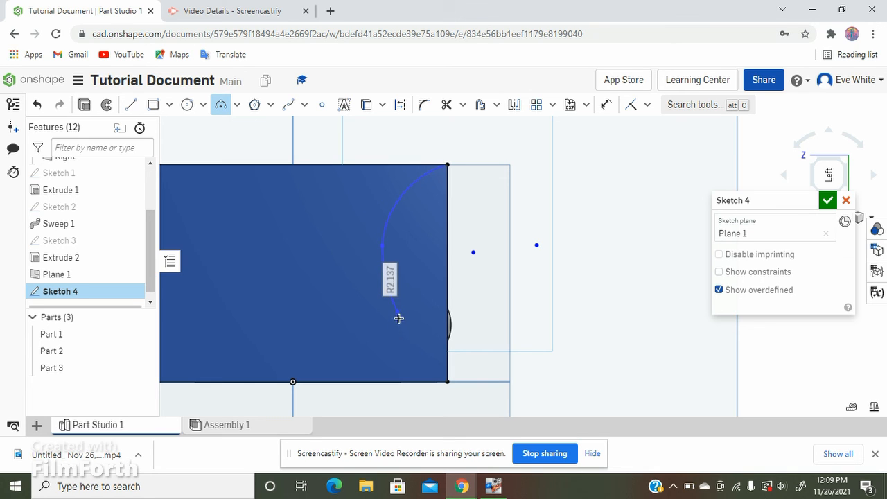
left_click(398, 313)
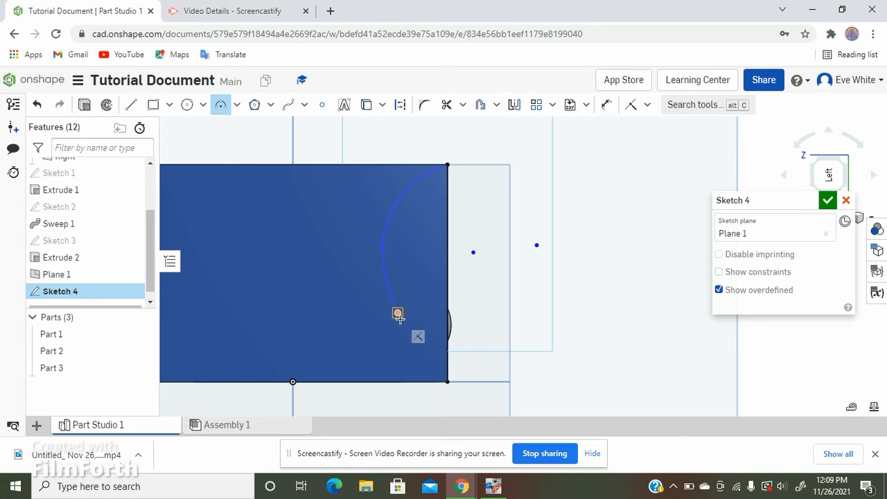
left_click(447, 381)
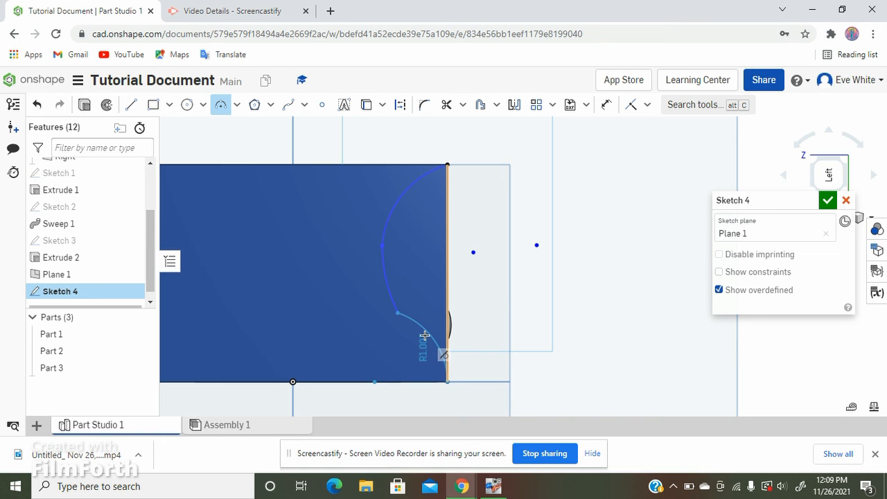
left_click(425, 335)
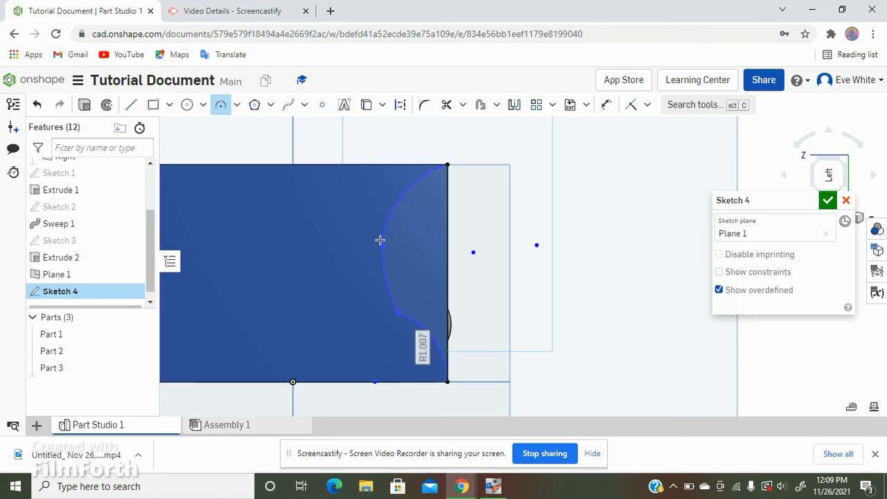
left_click(827, 201)
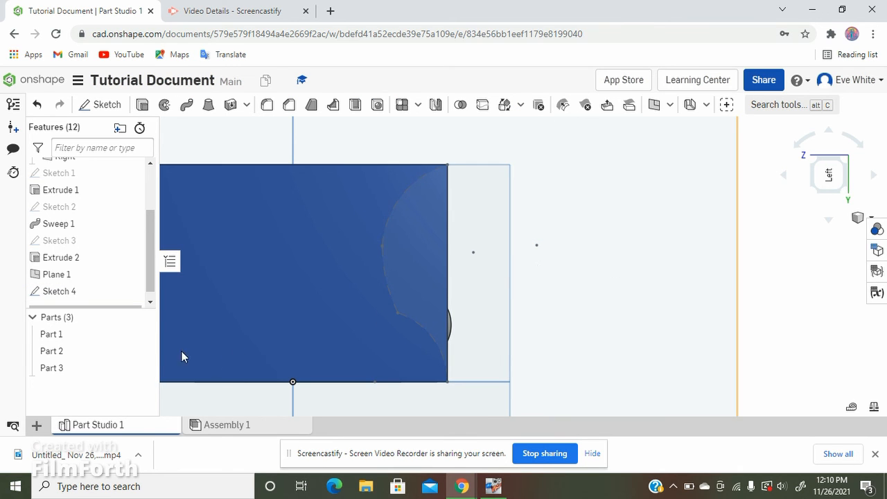
scroll(66, 274, "down", 1)
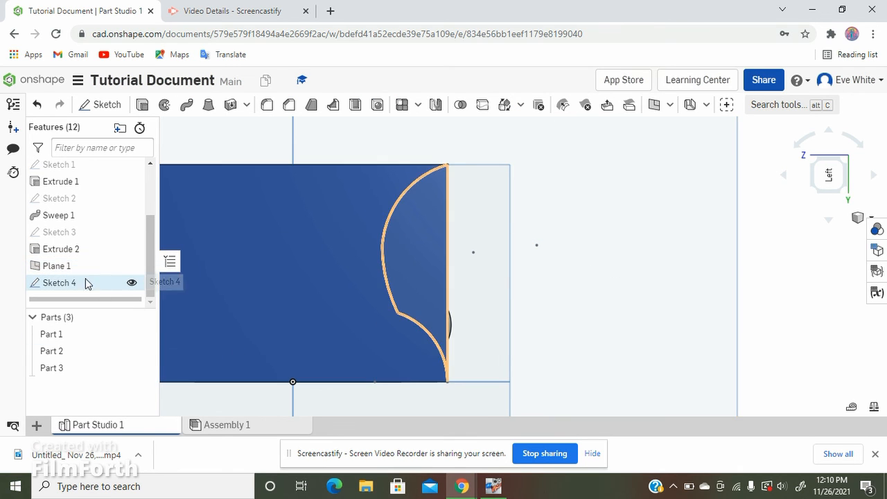
Step: Start a solid Sweep in Remove mode with the faces of Sketch 4, the curved profile, as the region to sweep
left_click(189, 107)
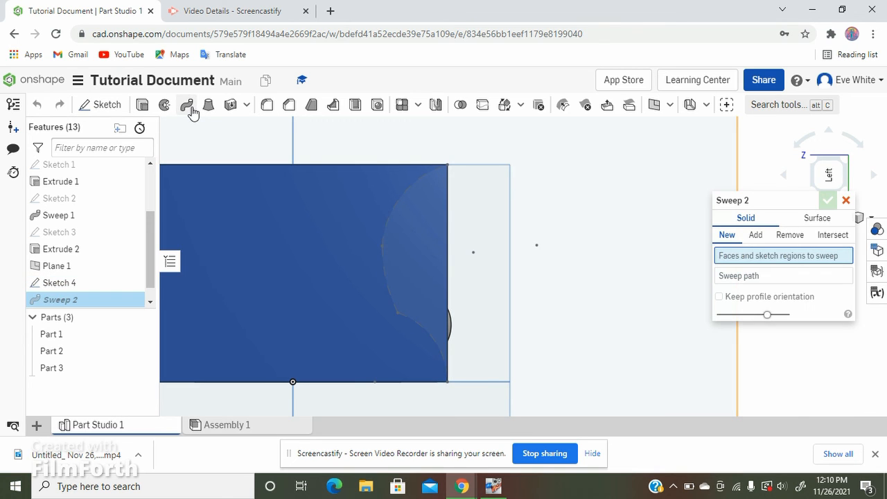
left_click(797, 236)
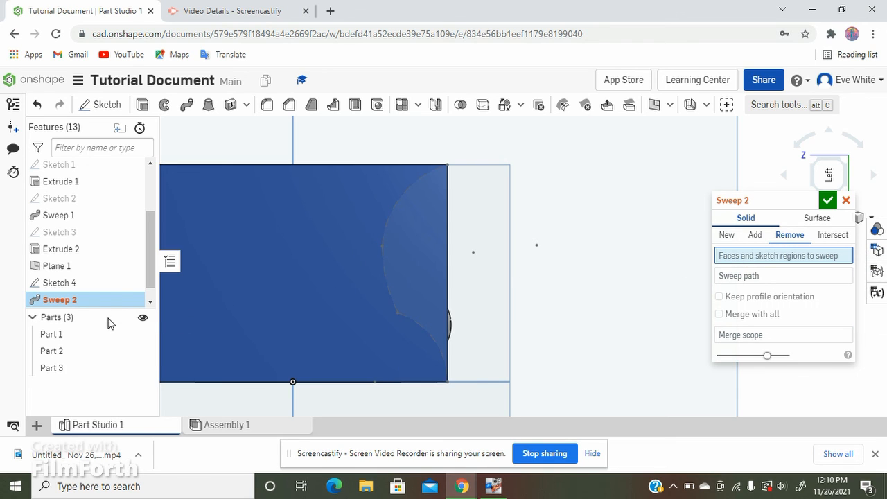
left_click(108, 282)
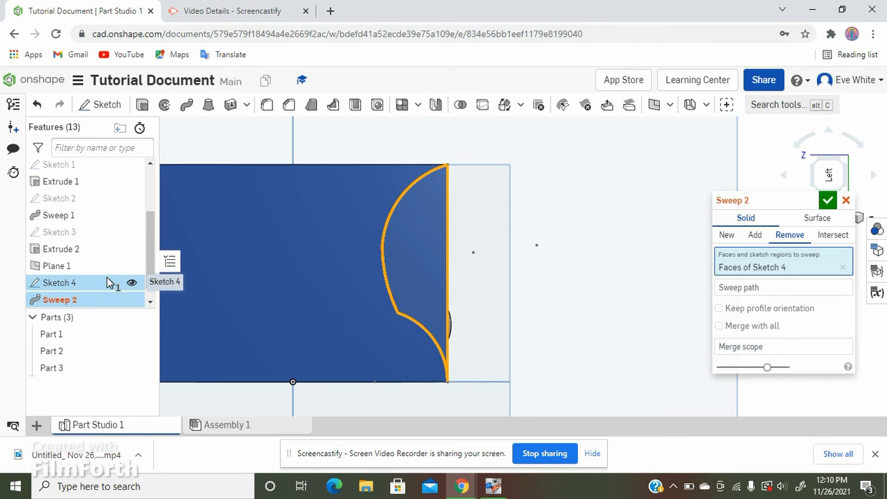
Step: Set the sweep path to all six outline edges of the six-sided solid's end face that the profile touches
left_click(734, 289)
mouse_move(564, 253)
right_mouse_down()
mouse_move(568, 223)
mouse_move(568, 231)
mouse_move(659, 240)
mouse_move(656, 255)
right_mouse_up()
left_click(498, 173)
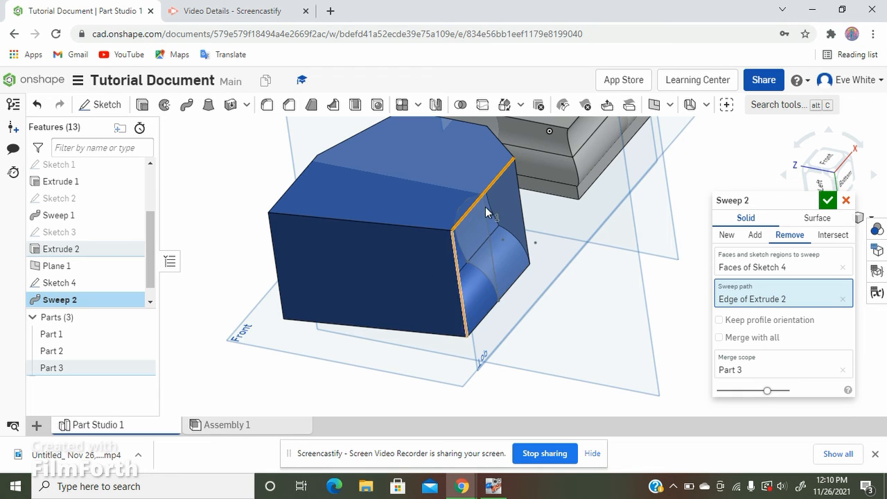
left_click(412, 223)
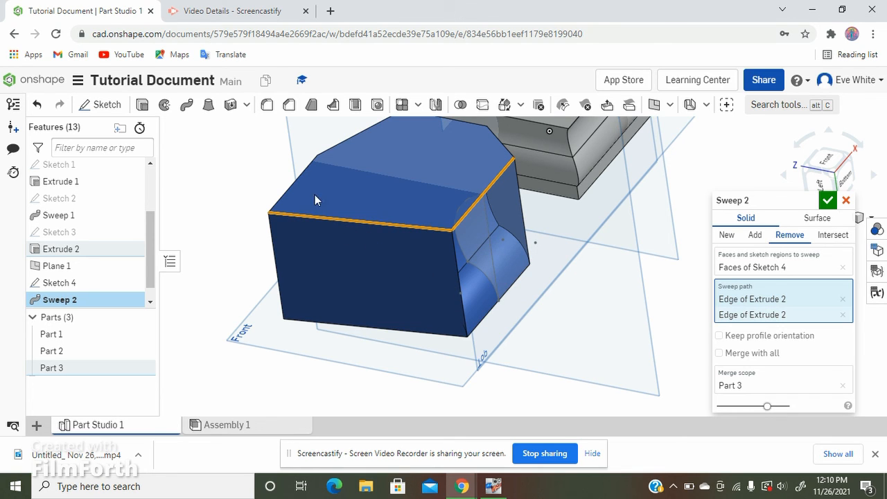
left_click(288, 183)
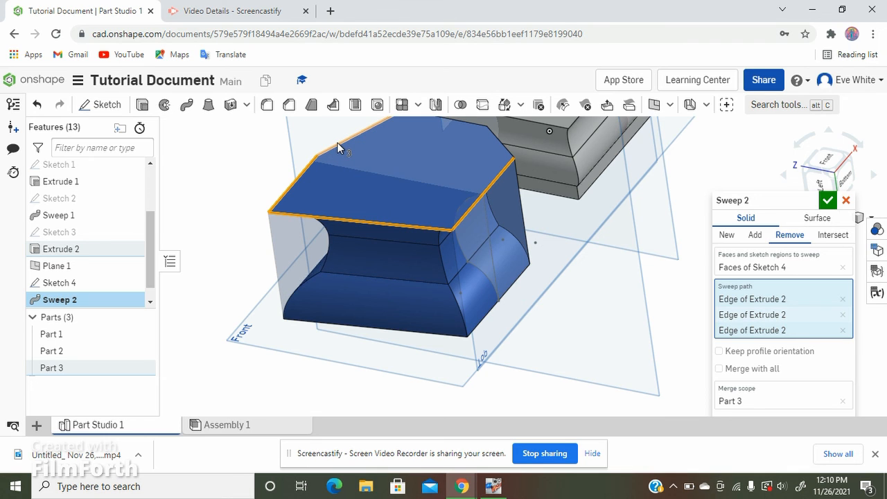
left_click(337, 144)
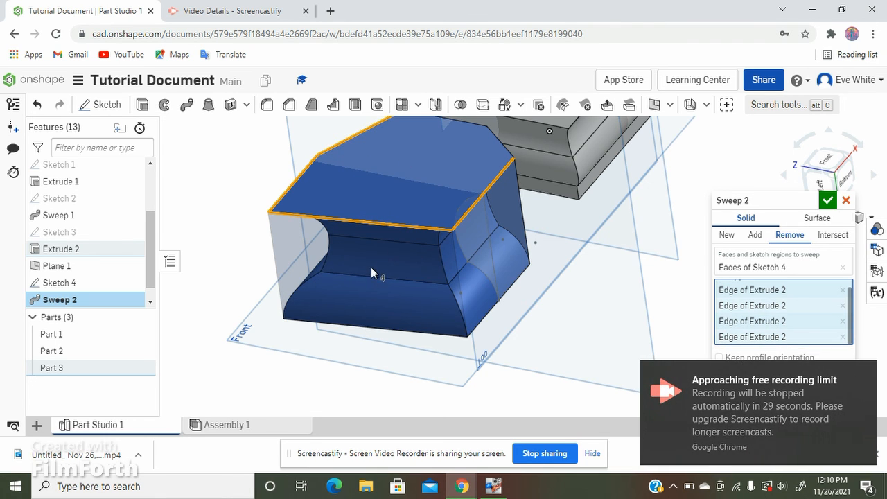
scroll(356, 326, "down", 2)
scroll(347, 303, "down", 2)
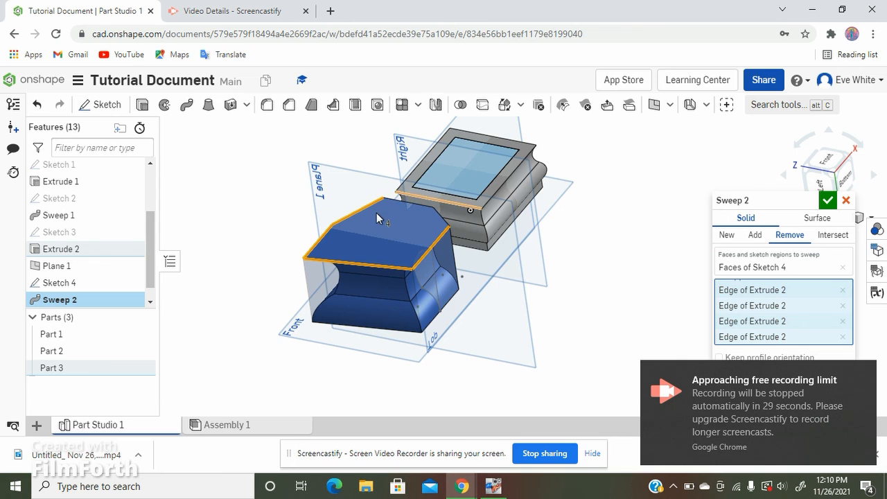
scroll(380, 214, "up", 3)
left_click(458, 205)
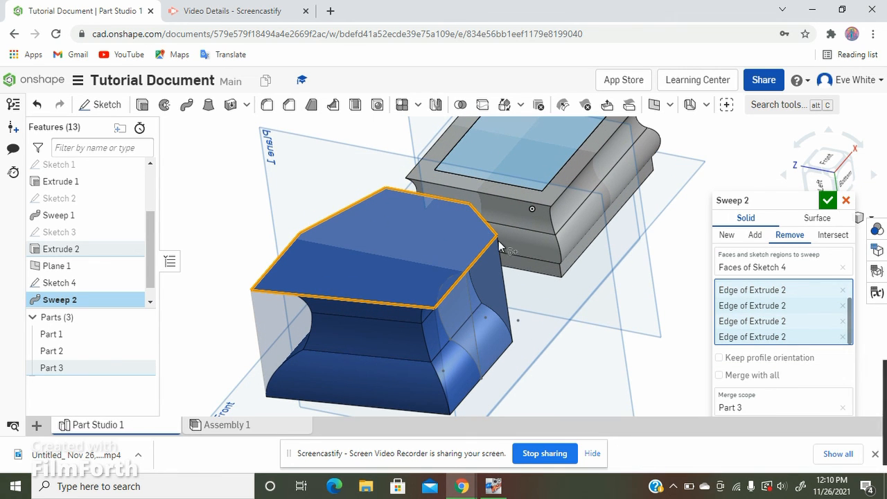
right_click_drag(575, 371, 551, 373)
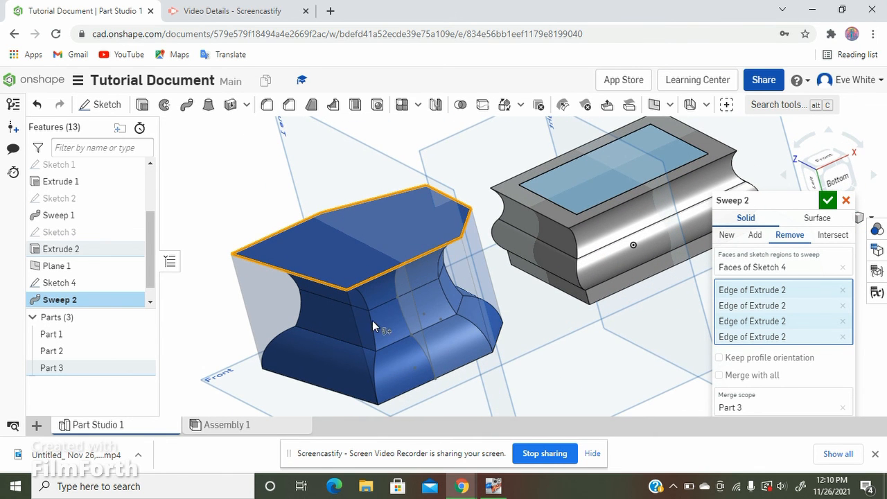